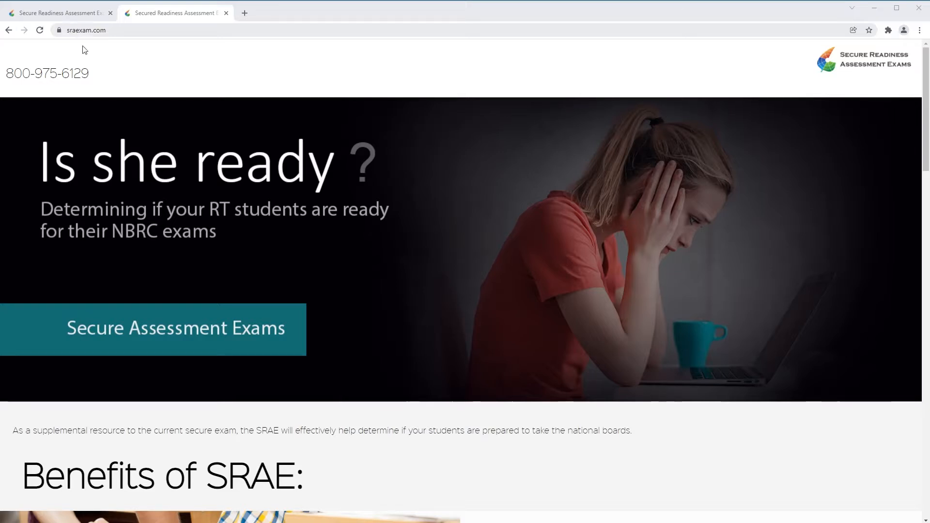
Scroll through the open page in Chrome to review its content
{"action": "scroll", "coordinate": [254, 183], "scroll_direction": "down", "scroll_amount": 3}
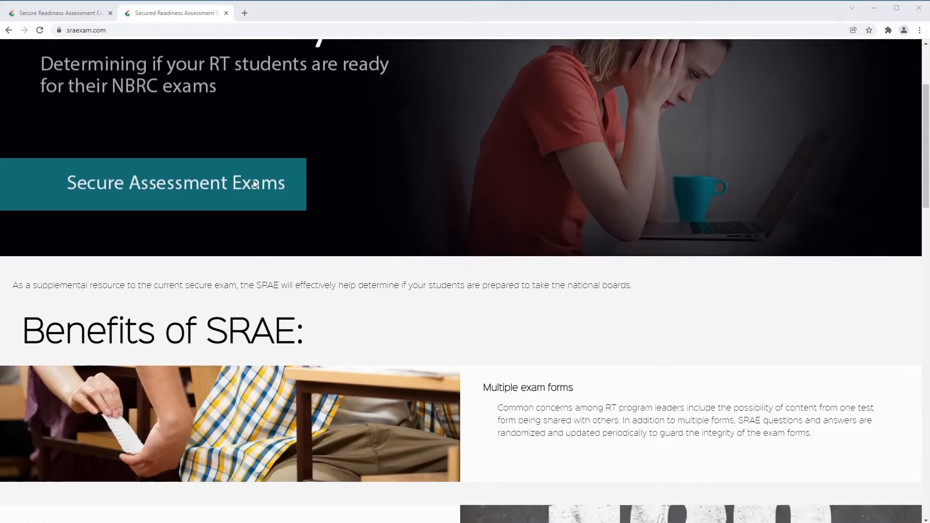
{"action": "scroll", "coordinate": [253, 181], "scroll_direction": "up", "scroll_amount": 2}
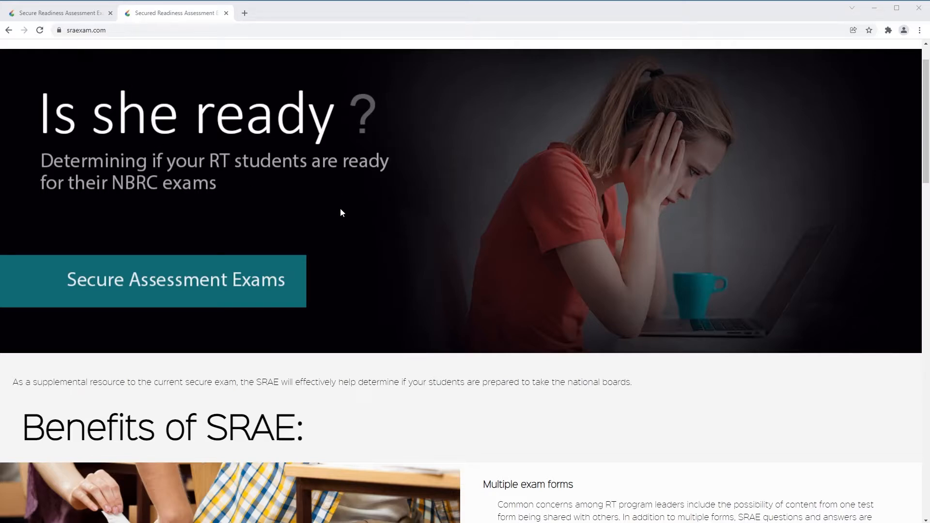
{"action": "scroll", "coordinate": [341, 209], "scroll_direction": "down", "scroll_amount": 8}
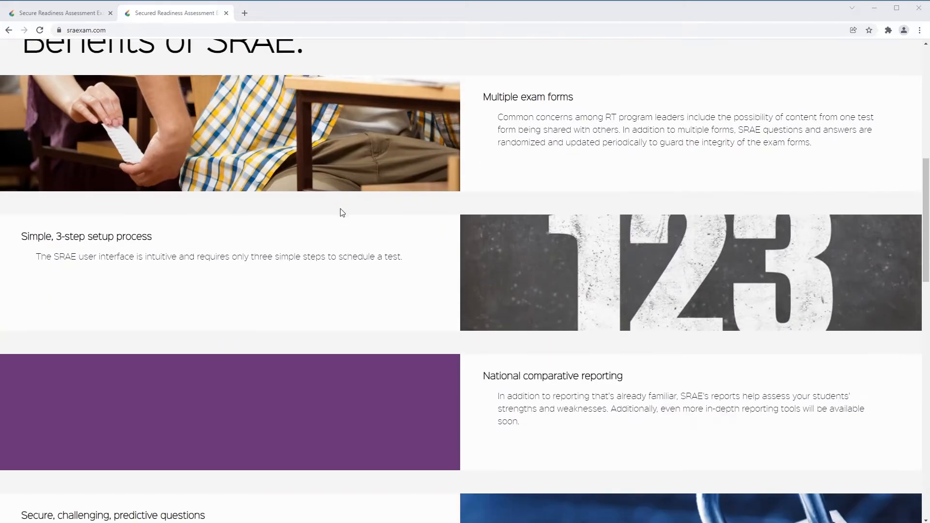
{"action": "scroll", "coordinate": [341, 211], "scroll_direction": "down", "scroll_amount": 13}
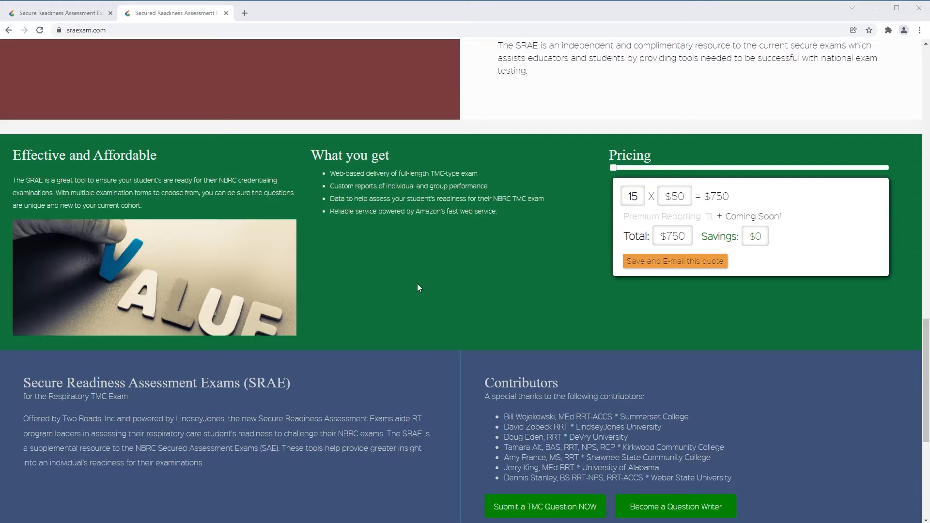
{"action": "scroll", "coordinate": [357, 287], "scroll_direction": "down", "scroll_amount": 3}
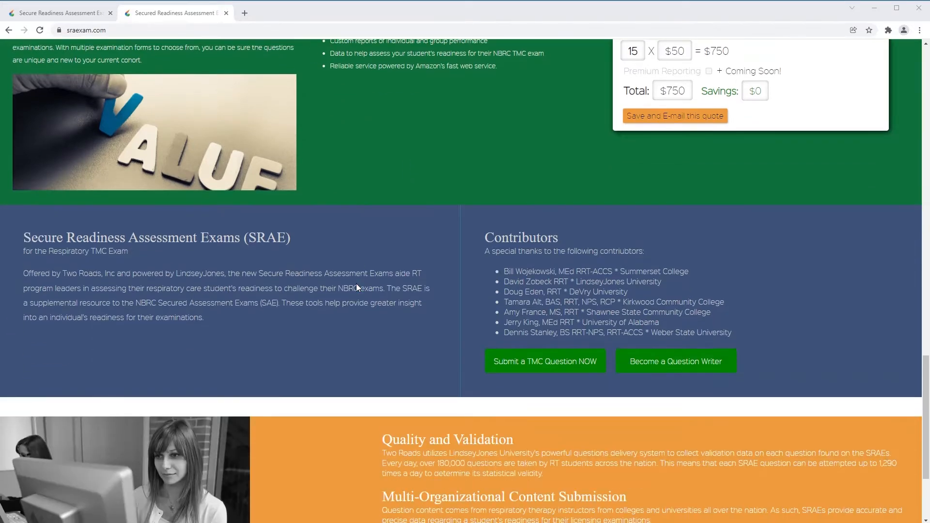
{"action": "scroll", "coordinate": [359, 277], "scroll_direction": "down", "scroll_amount": 2}
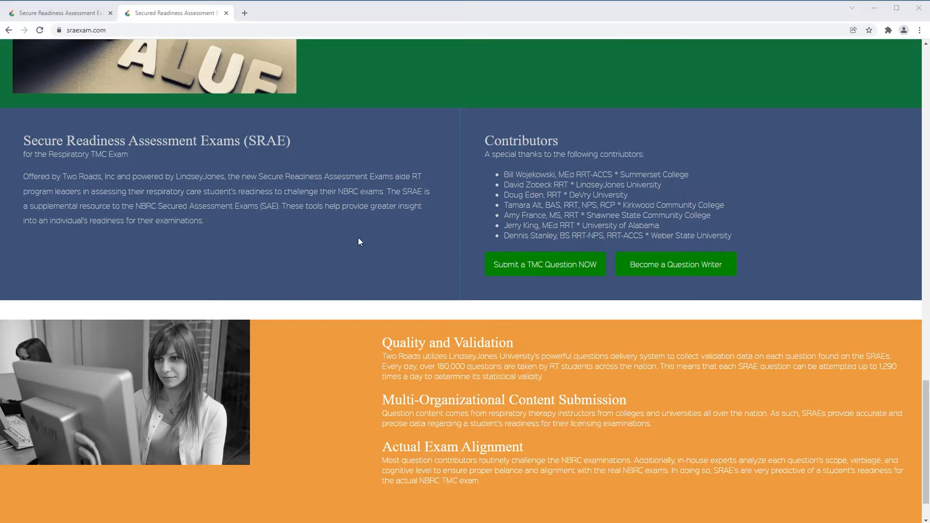
{"action": "scroll", "coordinate": [358, 238], "scroll_direction": "down", "scroll_amount": 1}
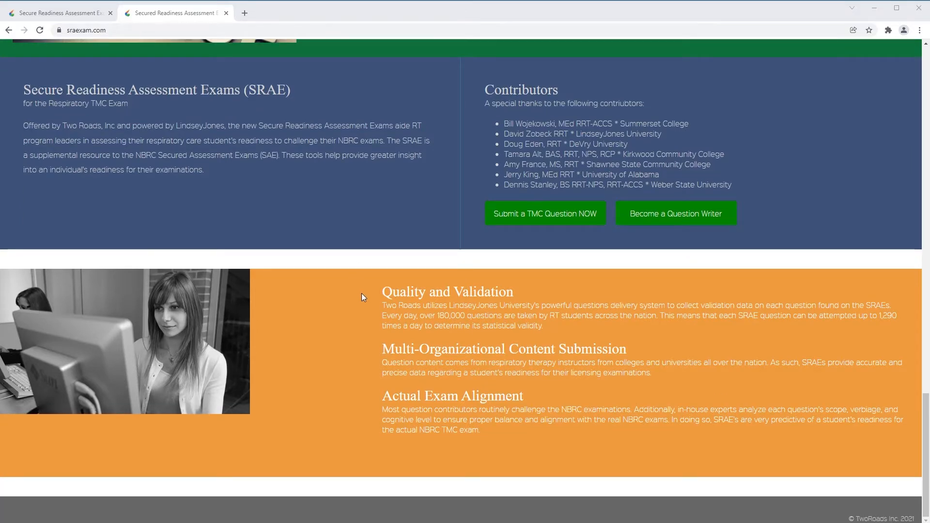
{"action": "scroll", "coordinate": [361, 292], "scroll_direction": "up", "scroll_amount": 18}
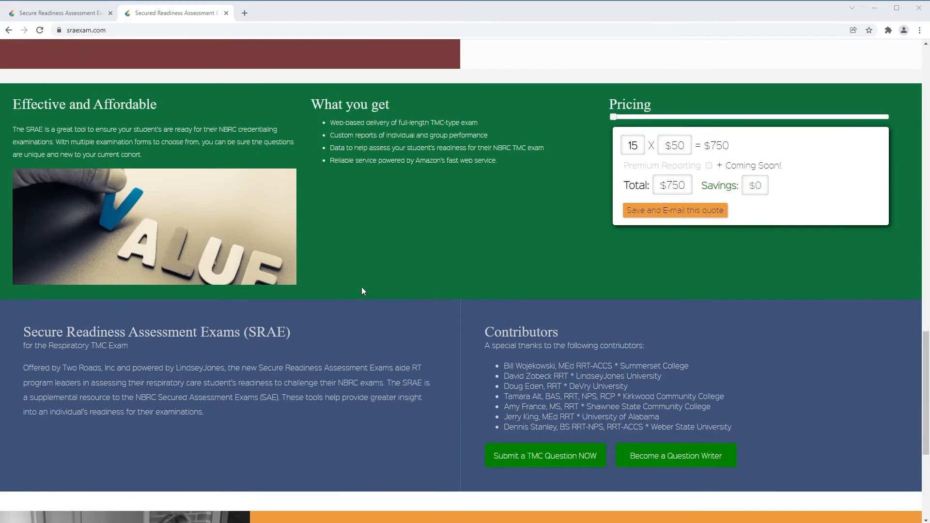
{"action": "scroll", "coordinate": [361, 289], "scroll_direction": "up", "scroll_amount": 12}
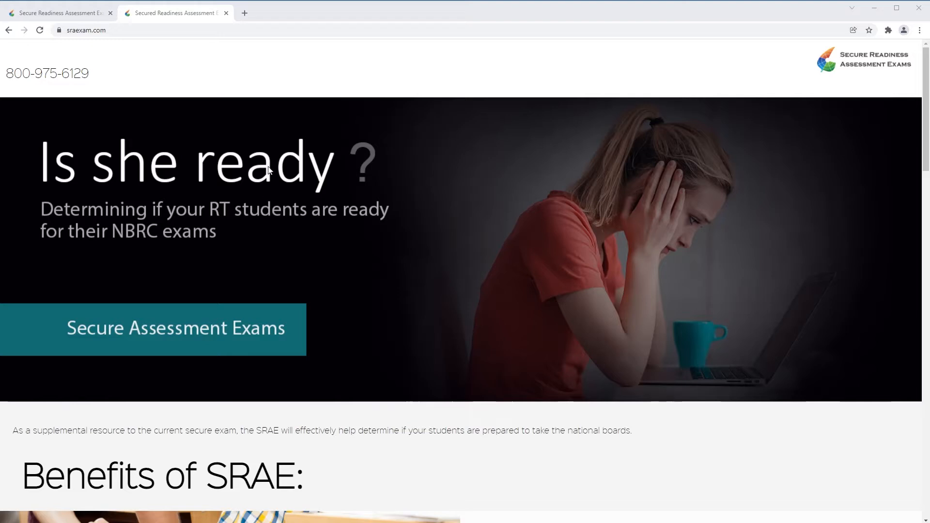
{"action": "scroll", "coordinate": [276, 163], "scroll_direction": "down", "scroll_amount": 2}
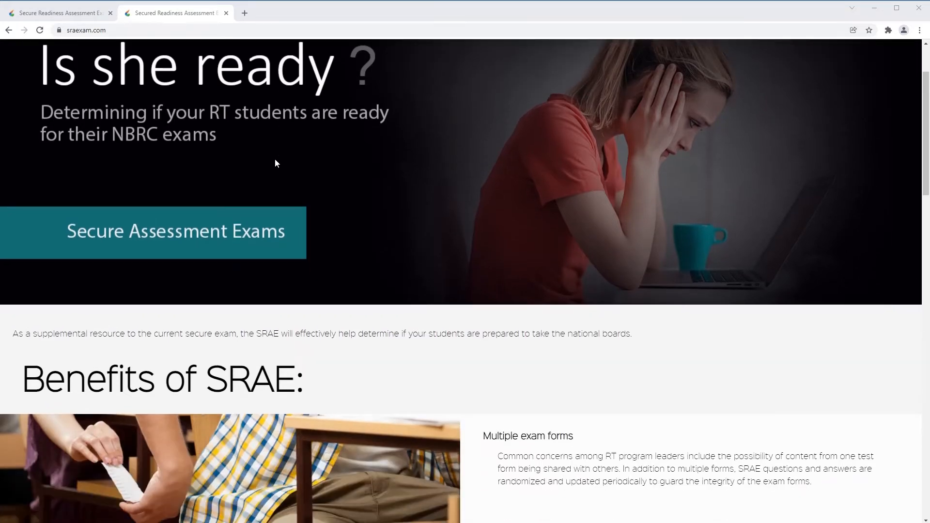
{"action": "scroll", "coordinate": [275, 161], "scroll_direction": "down", "scroll_amount": 3}
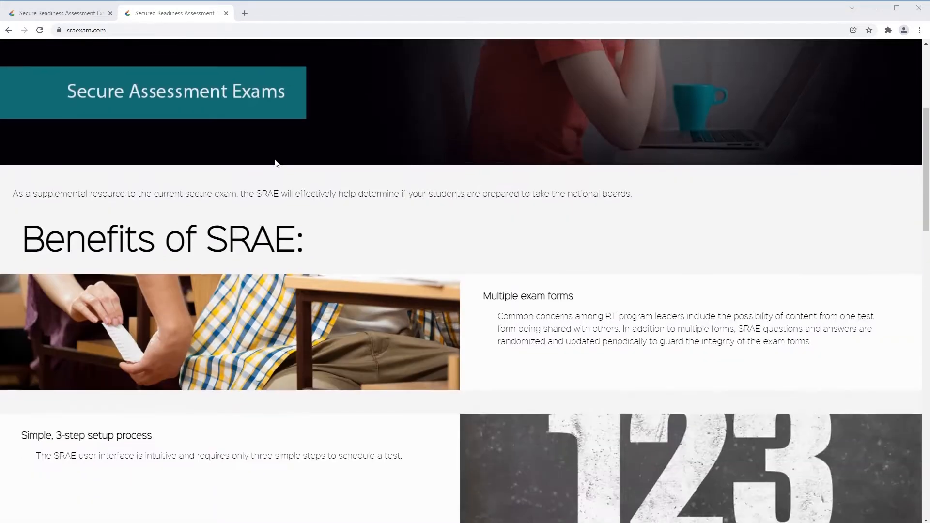
{"action": "scroll", "coordinate": [270, 158], "scroll_direction": "up", "scroll_amount": 4}
{"action": "scroll", "coordinate": [269, 156], "scroll_direction": "up", "scroll_amount": 1}
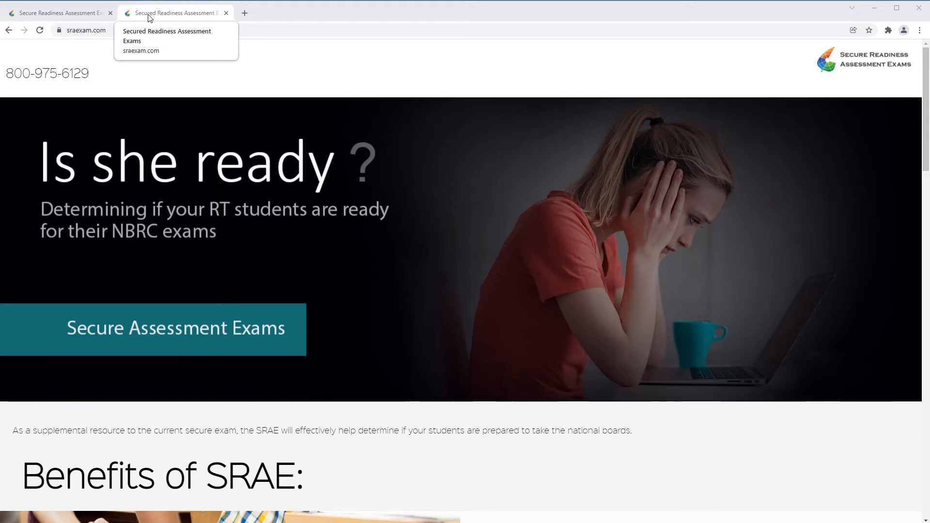
Change the address to sraexam.net and load the SRAE student code page
{"action": "left_click", "coordinate": [114, 30]}
{"action": "left_click", "coordinate": [115, 29]}
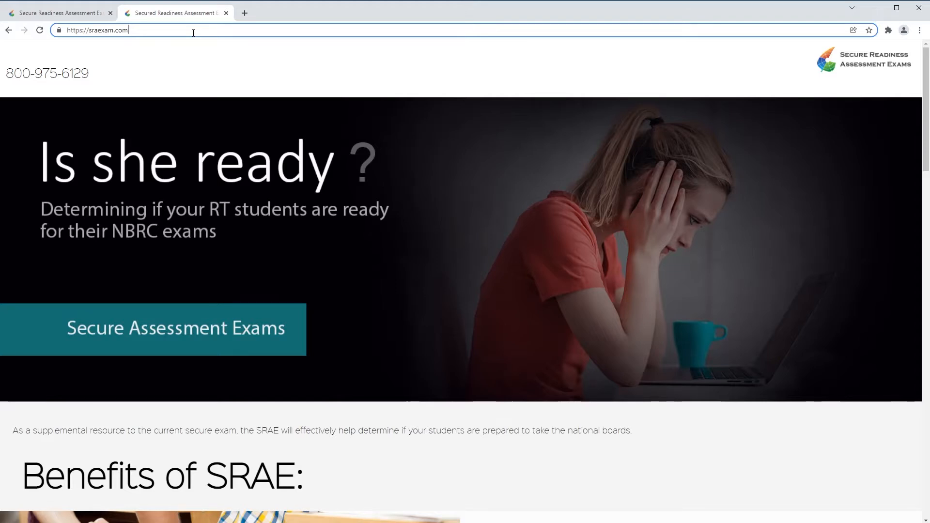
{"action": "key", "text": "BackSpace"}
{"action": "key", "text": "BackSpace"}
{"action": "key", "text": "BackSpace"}
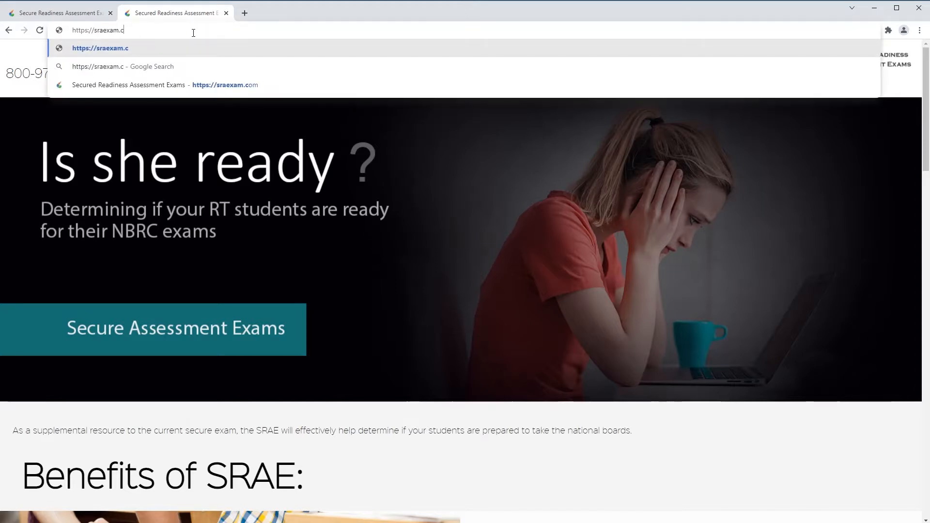
{"action": "type", "text": "net"}
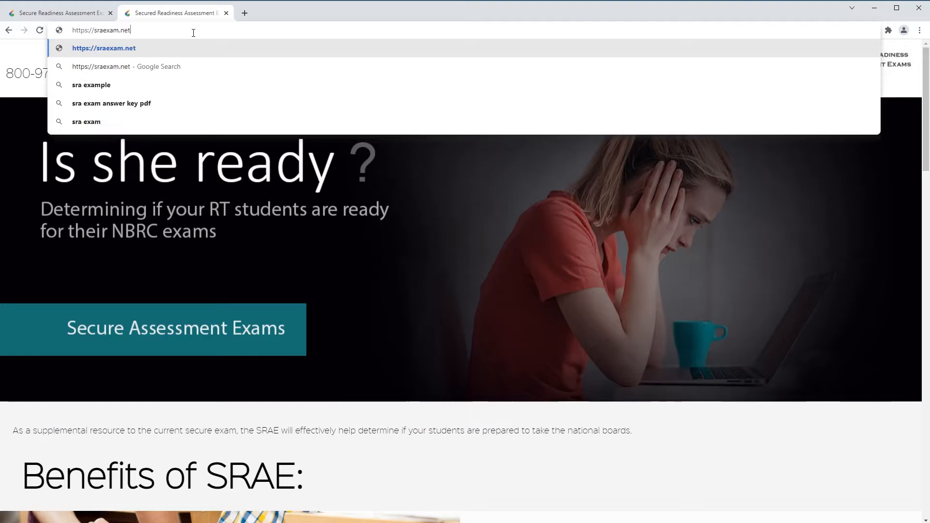
{"action": "key", "text": "Return"}
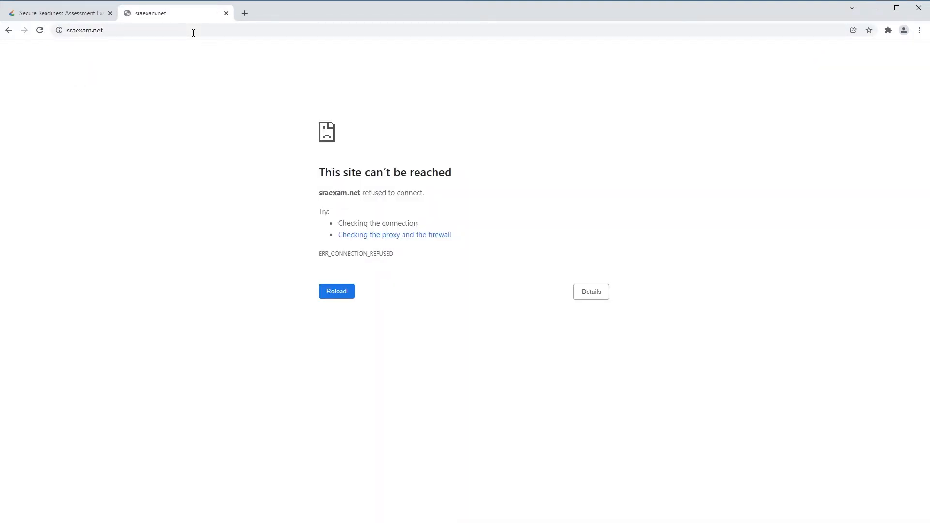
{"action": "left_click", "coordinate": [128, 32]}
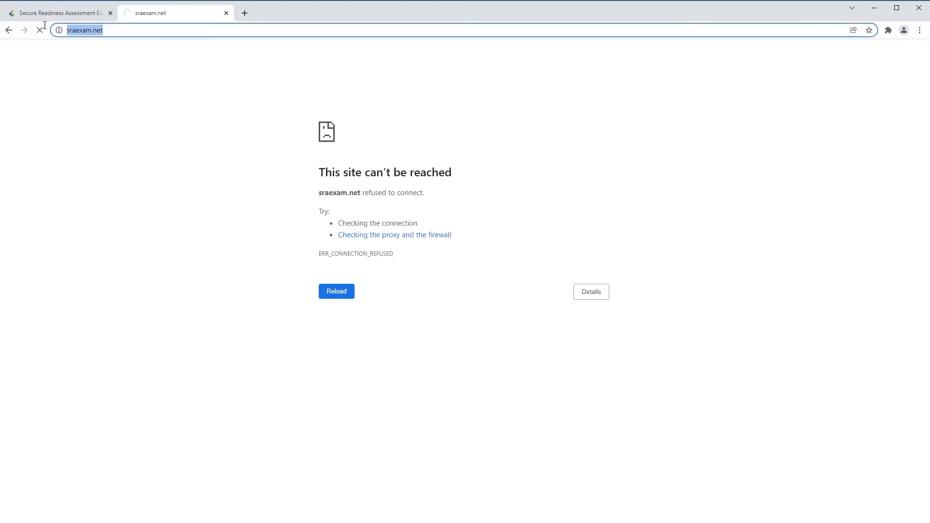
{"action": "type", "text": "sraexam.net"}
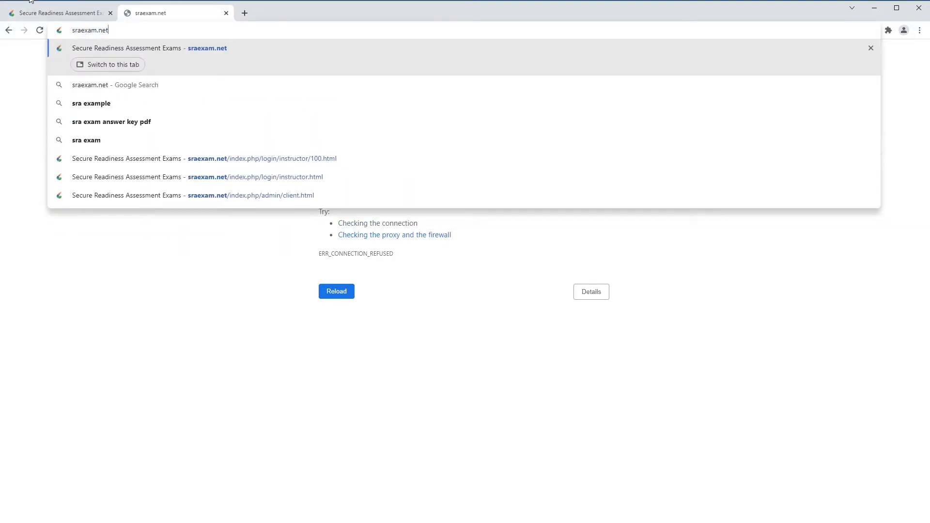
{"action": "key", "text": "Return"}
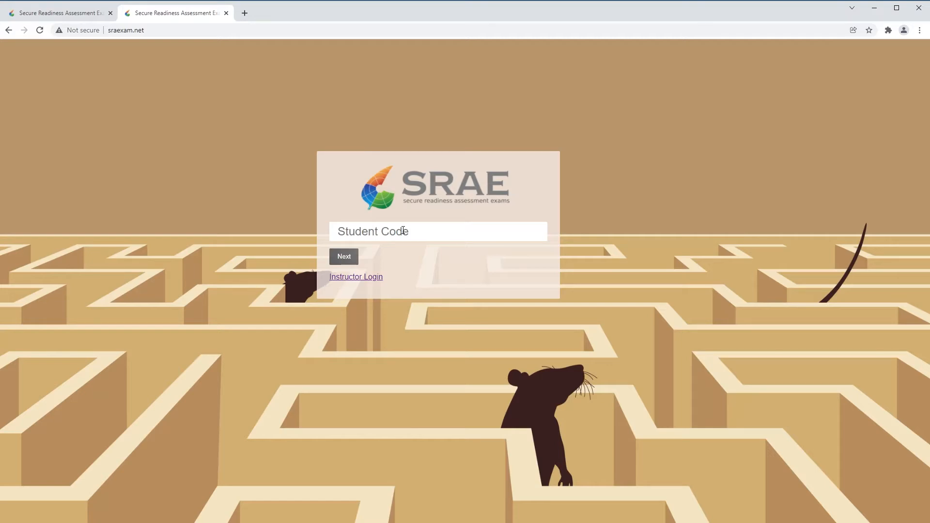
Sign in via Instructor Login with the instructor's login id and password
{"action": "left_click", "coordinate": [362, 280]}
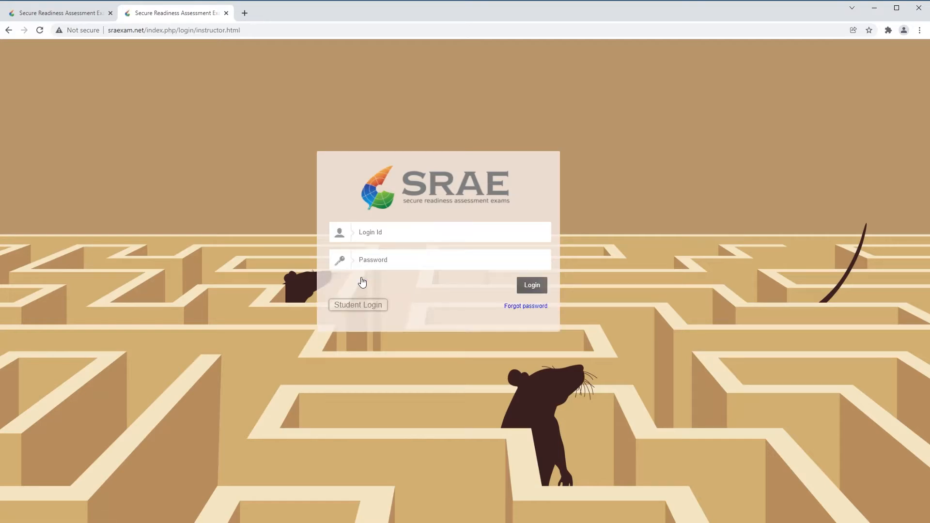
{"action": "left_click", "coordinate": [399, 230]}
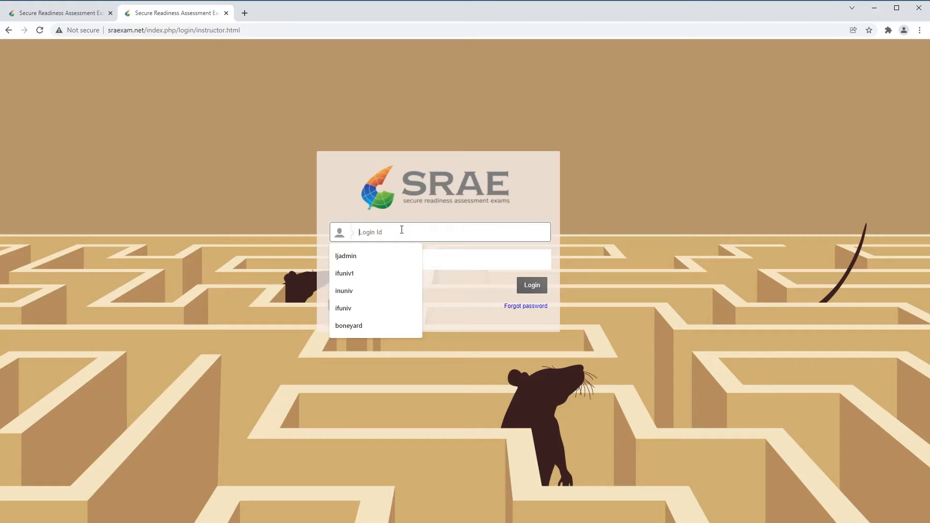
{"action": "type", "text": "i"}
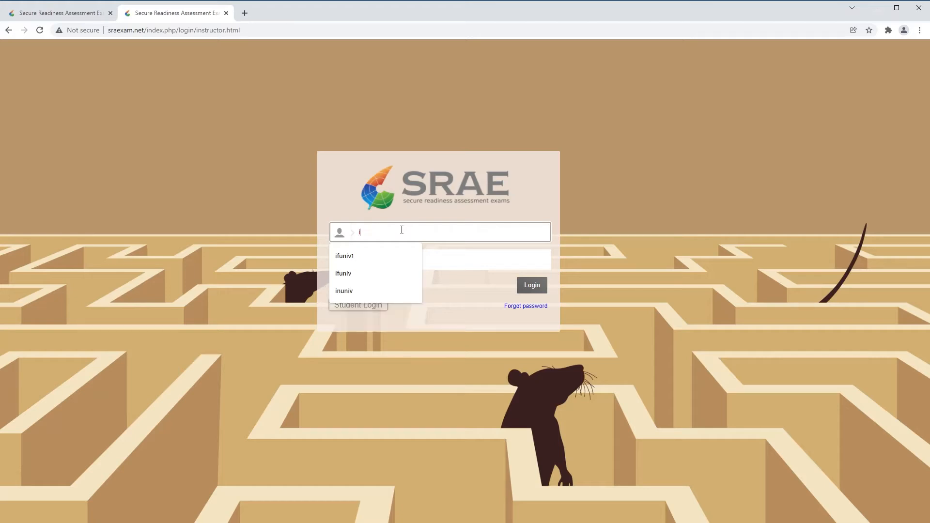
{"action": "type", "text": "funiv1"}
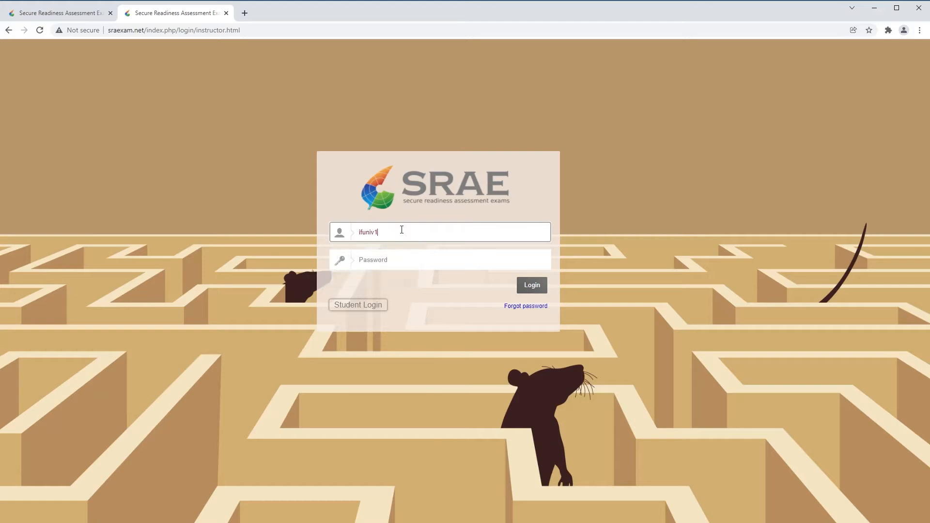
{"action": "key", "text": "Tab"}
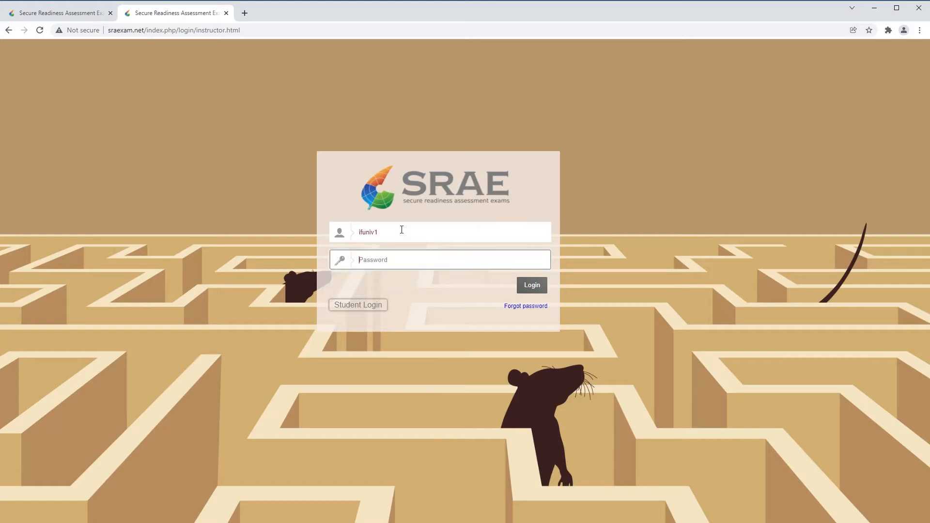
{"action": "type", "text": "•••••••••"}
{"action": "left_click", "coordinate": [532, 286]}
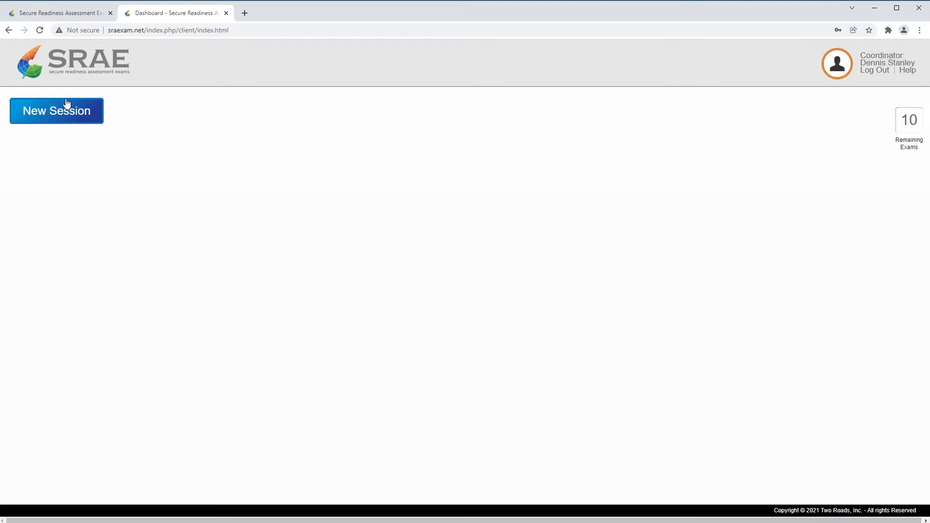
Start a new session and pick 7 January 2022 in its date calendar
{"action": "left_click", "coordinate": [45, 119]}
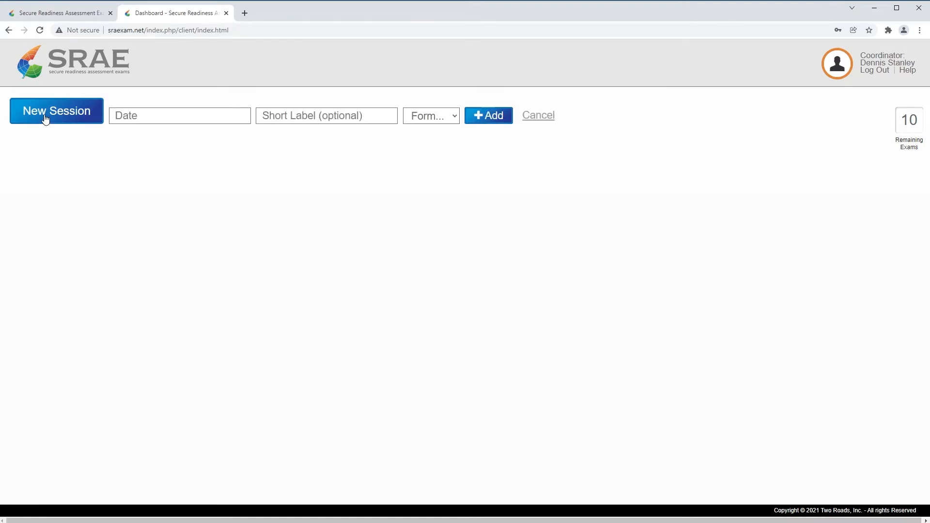
{"action": "left_click", "coordinate": [142, 115]}
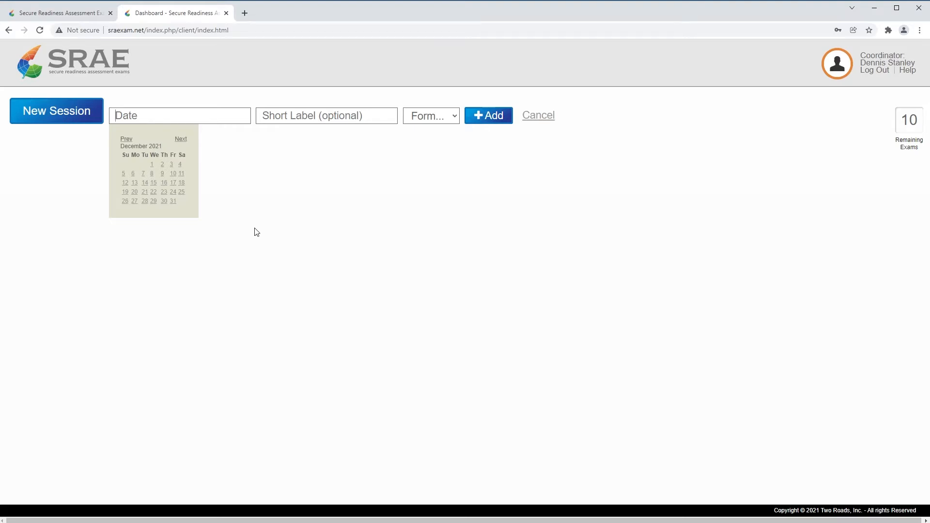
{"action": "key", "text": "ctrl+plus"}
{"action": "key", "text": "ctrl+plus"}
{"action": "key", "text": "ctrl+plus"}
{"action": "key", "text": "ctrl+plus"}
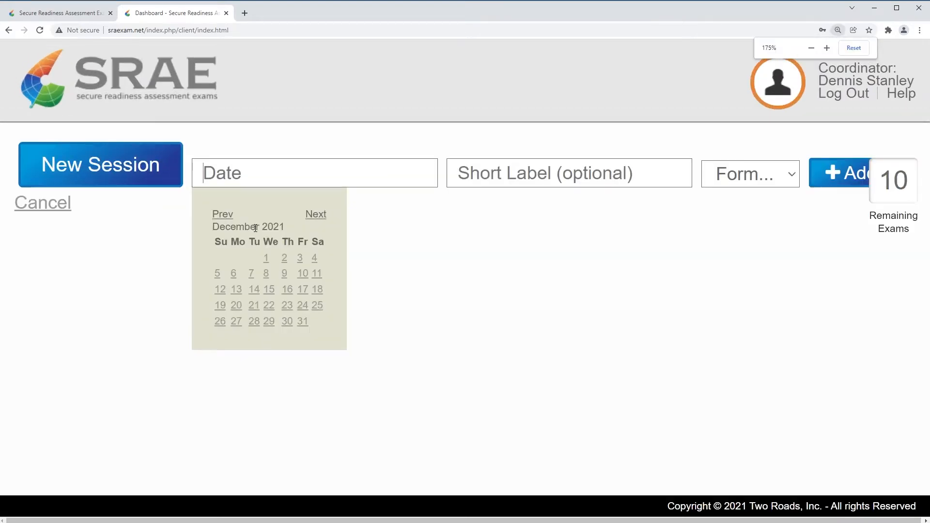
{"action": "key", "text": "ctrl+minus"}
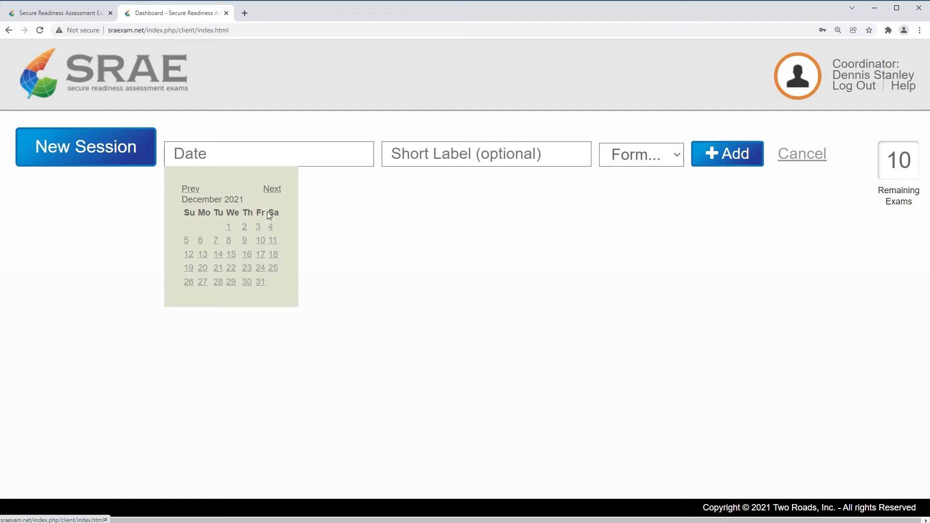
{"action": "left_click", "coordinate": [272, 190]}
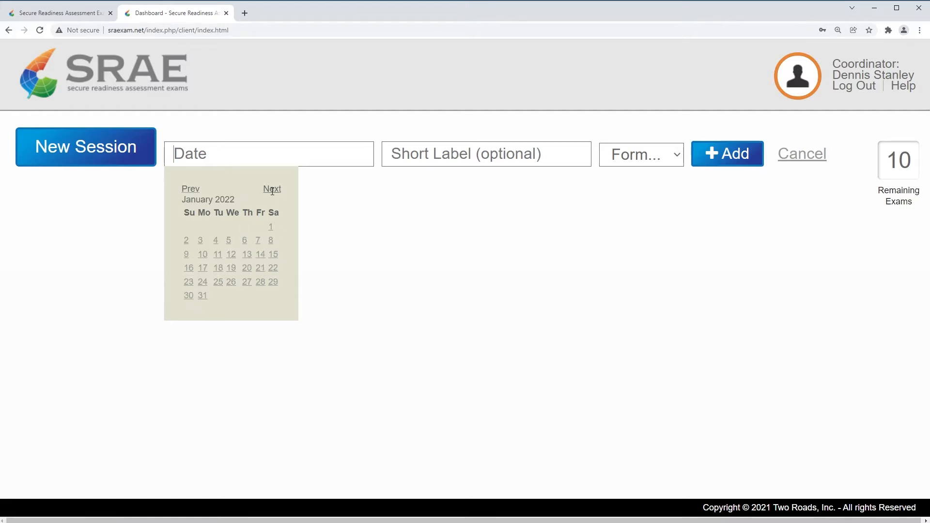
{"action": "left_click", "coordinate": [259, 242]}
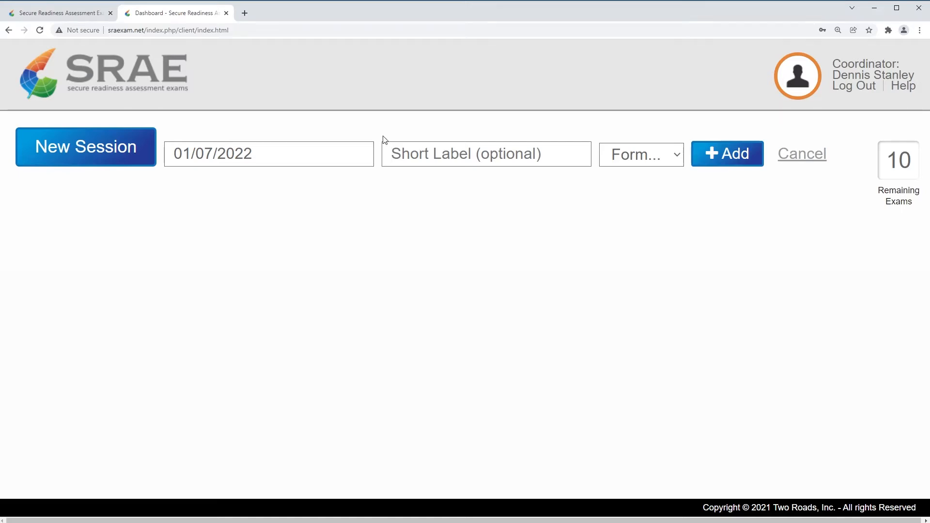
Enter Short Label 'Senior cohort A' and select A from the Form dropdown
{"action": "type", "text": "C"}
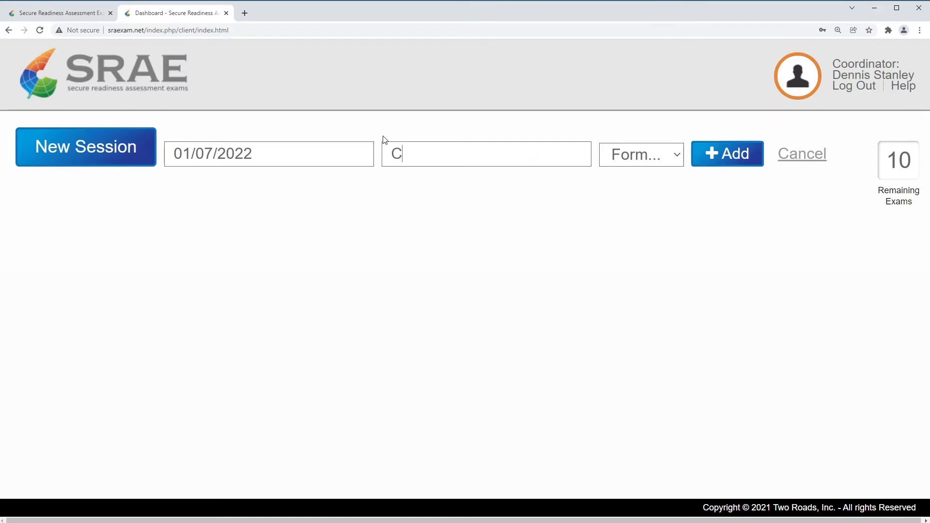
{"action": "key", "text": "BackSpace"}
{"action": "type", "text": "Senion"}
{"action": "key", "text": "BackSpace"}
{"action": "type", "text": "r co"}
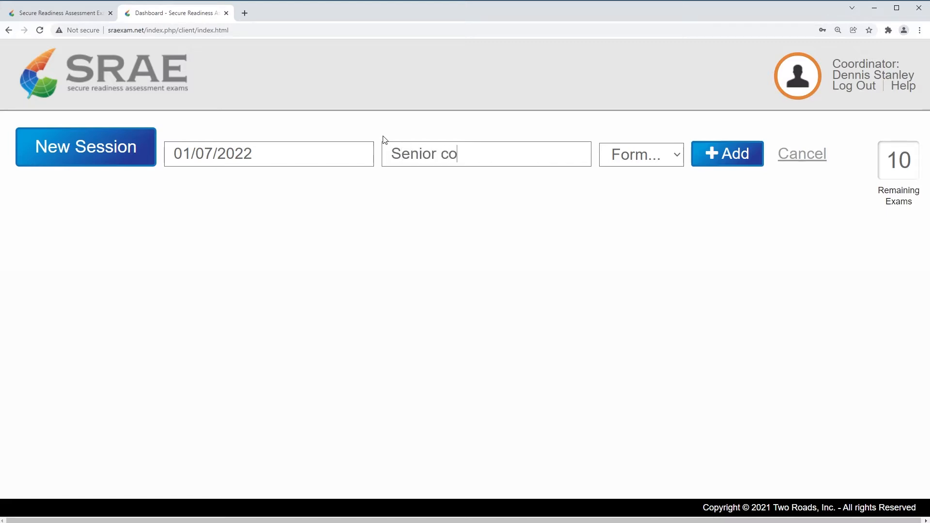
{"action": "type", "text": "hort 2021"}
{"action": "key", "text": "BackSpace"}
{"action": "type", "text": "2"}
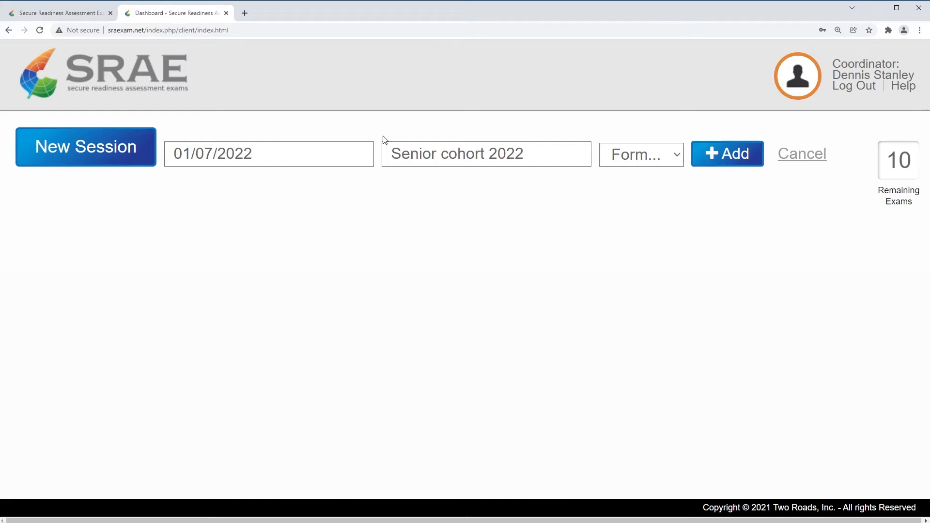
{"action": "key", "text": "BackSpace"}
{"action": "key", "text": "BackSpace"}
{"action": "key", "text": "BackSpace"}
{"action": "key", "text": "BackSpace"}
{"action": "type", "text": "A"}
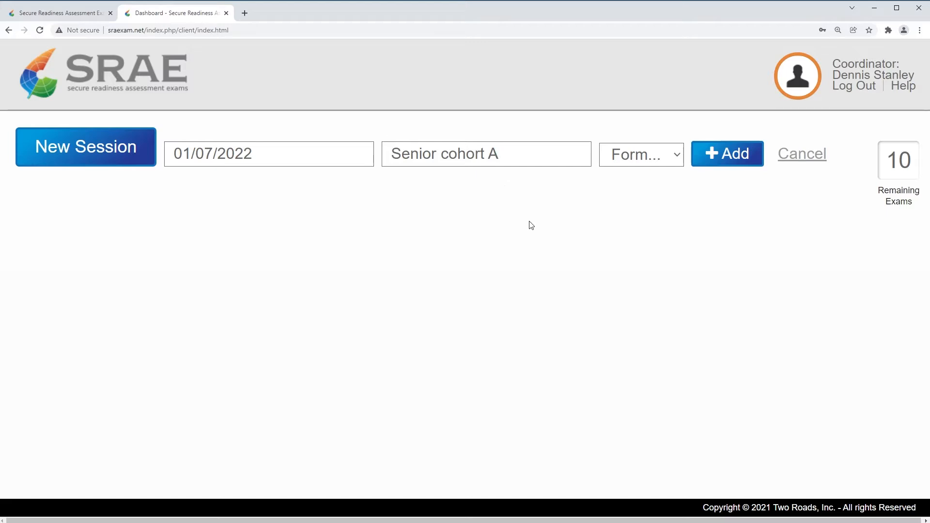
{"action": "left_click", "coordinate": [677, 160]}
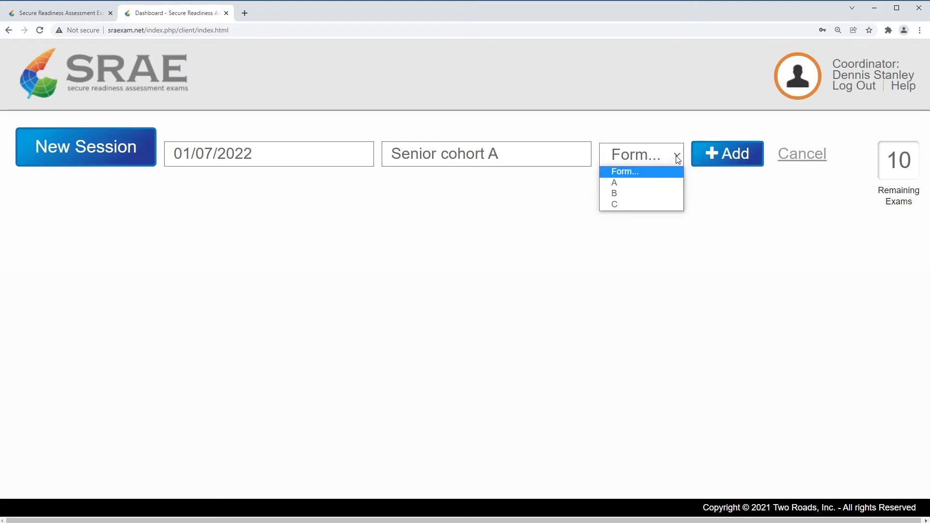
{"action": "left_click", "coordinate": [623, 188]}
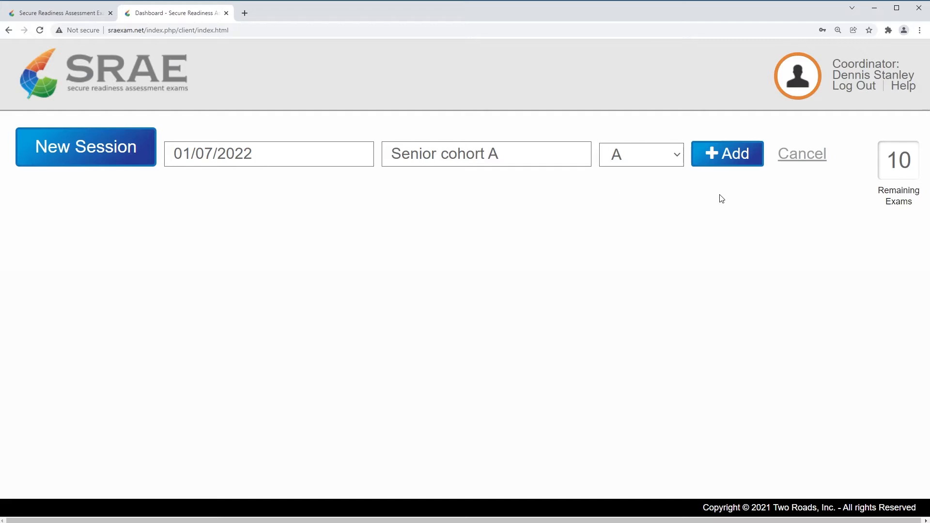
Add the Senior cohort A session dated 07 Jan 2022 with Form A
{"action": "left_click", "coordinate": [725, 155]}
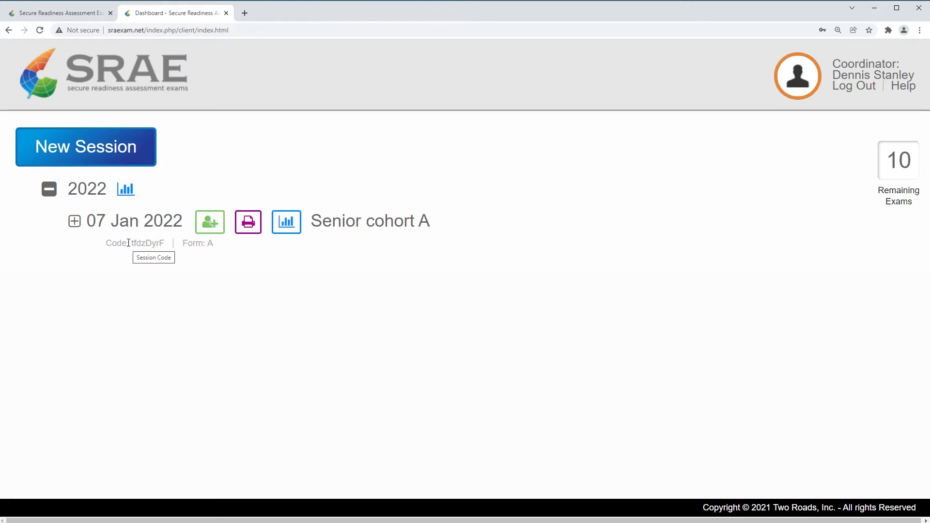
Start another new session dated 7 January 2022
{"action": "left_click", "coordinate": [62, 157]}
{"action": "left_click", "coordinate": [213, 156]}
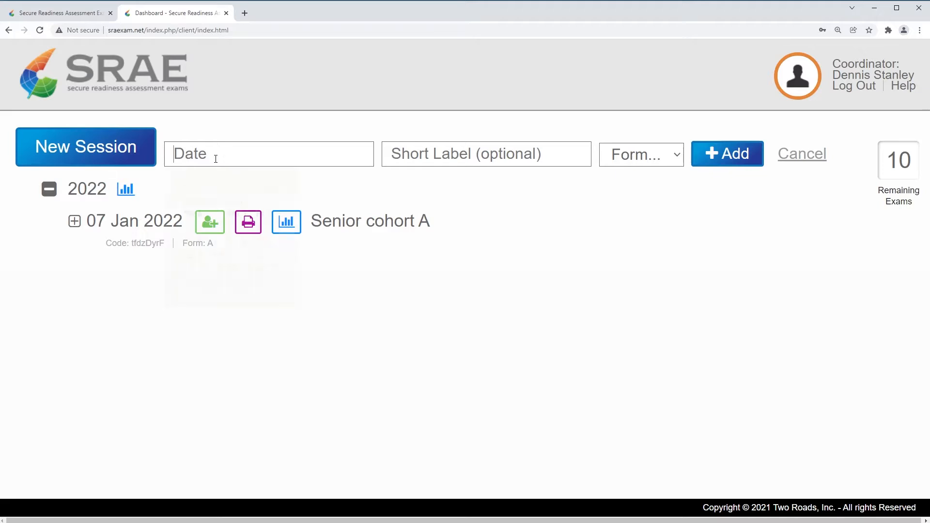
{"action": "left_click", "coordinate": [272, 189]}
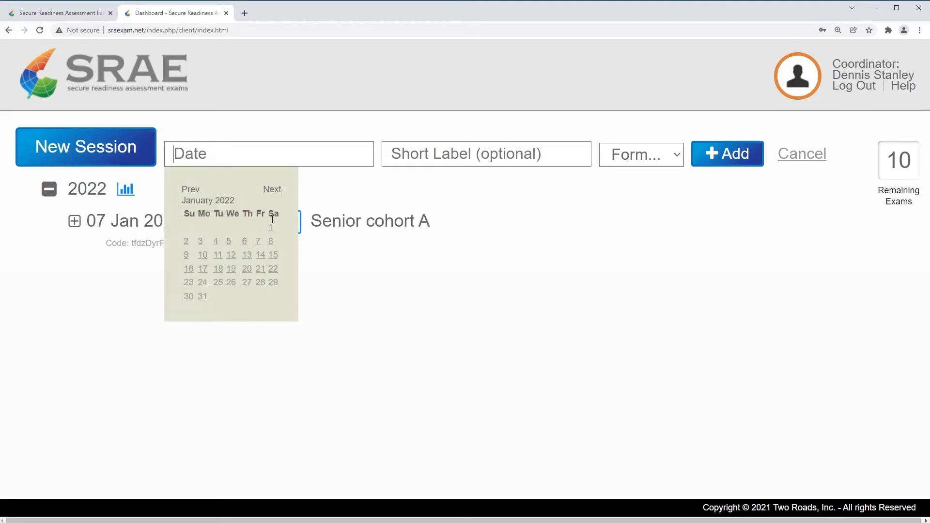
{"action": "left_click", "coordinate": [257, 241]}
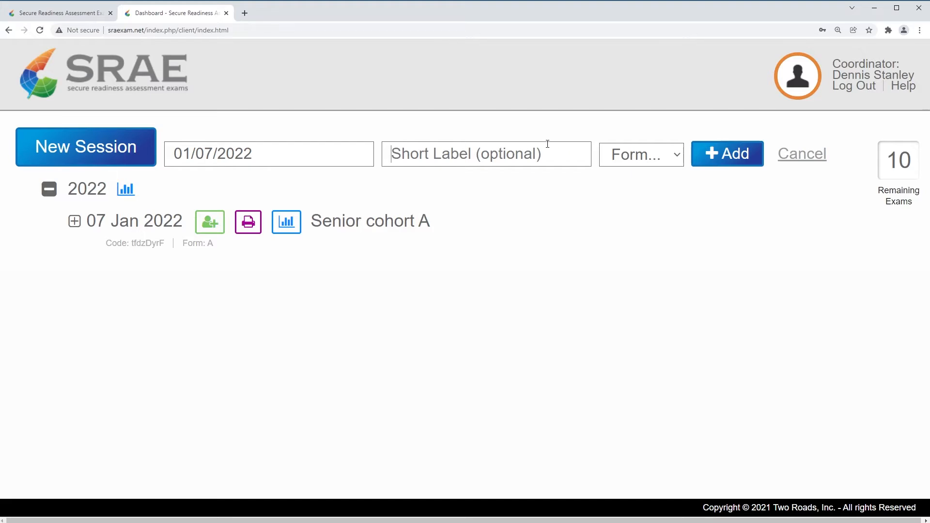
Label the session 'Senior Cohort B' and assign it Form C
{"action": "type", "text": "Senior Cho"}
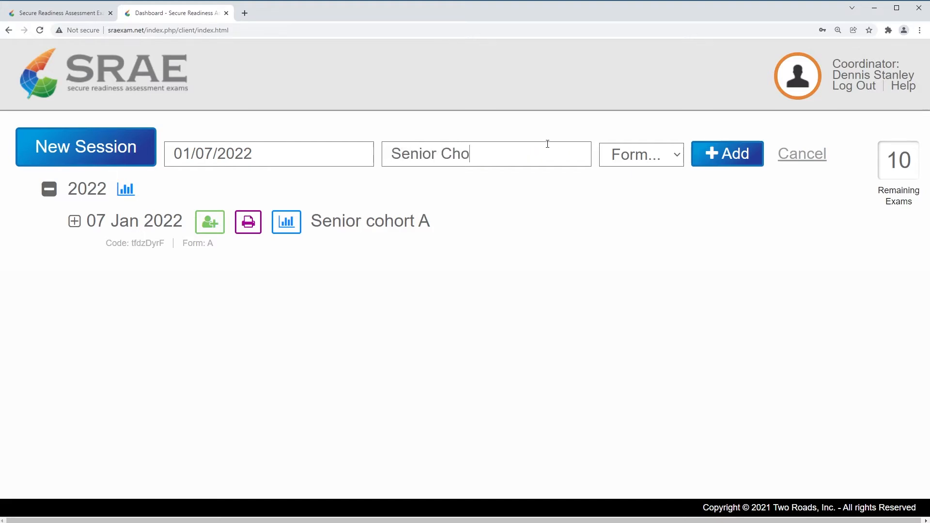
{"action": "type", "text": "rt"}
{"action": "key", "text": "BackSpace"}
{"action": "key", "text": "BackSpace"}
{"action": "key", "text": "BackSpace"}
{"action": "key", "text": "BackSpace"}
{"action": "type", "text": "ohort B"}
{"action": "left_click", "coordinate": [679, 156]}
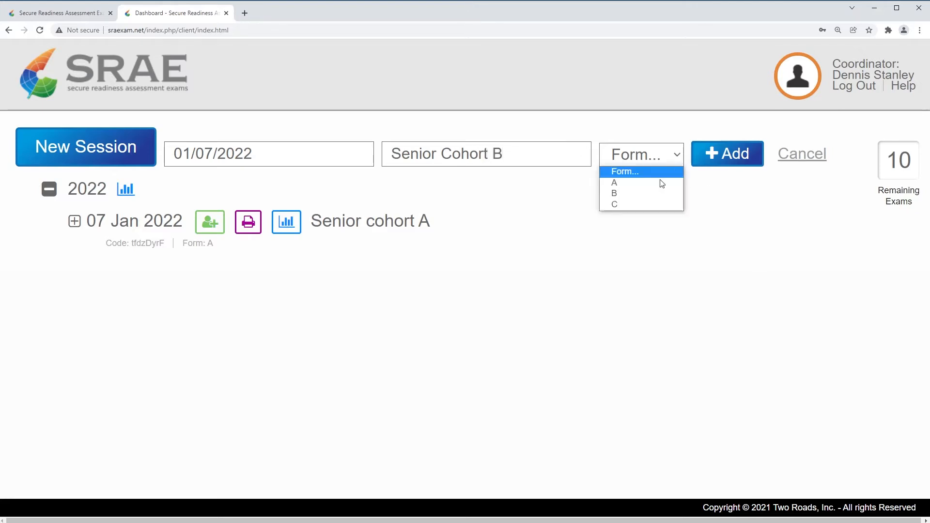
{"action": "left_click", "coordinate": [625, 205]}
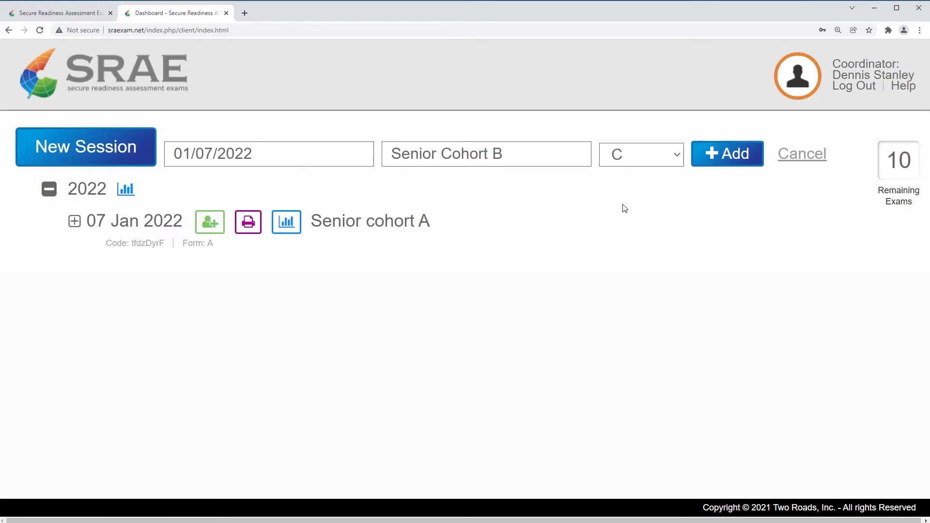
Add the Senior Cohort B session, then open the Senior cohort A reporting page
{"action": "left_click", "coordinate": [725, 157]}
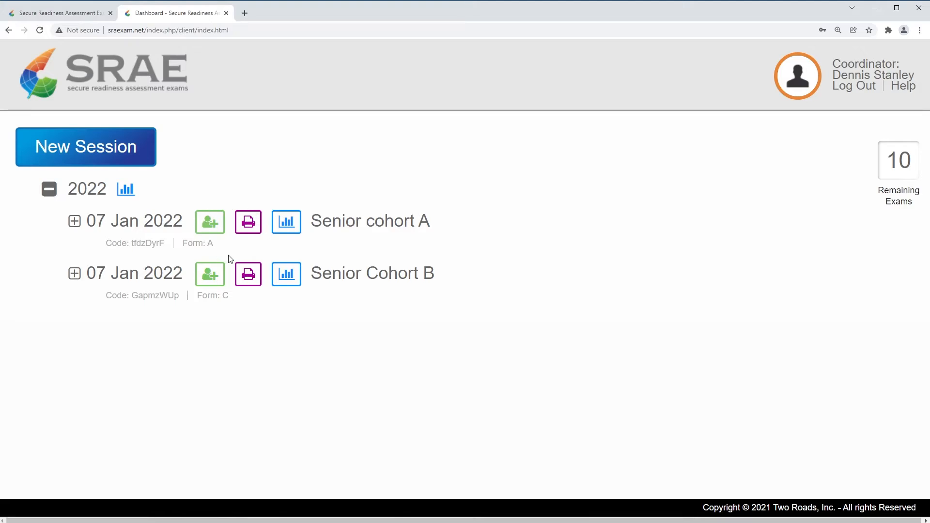
{"action": "left_click", "coordinate": [285, 229]}
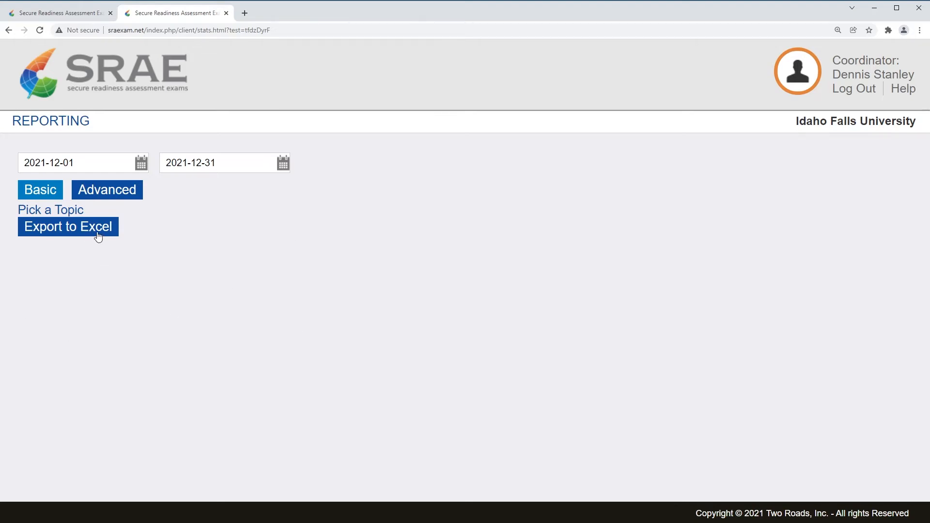
Go back from the Reporting page to the sessions dashboard
{"action": "left_click", "coordinate": [9, 31]}
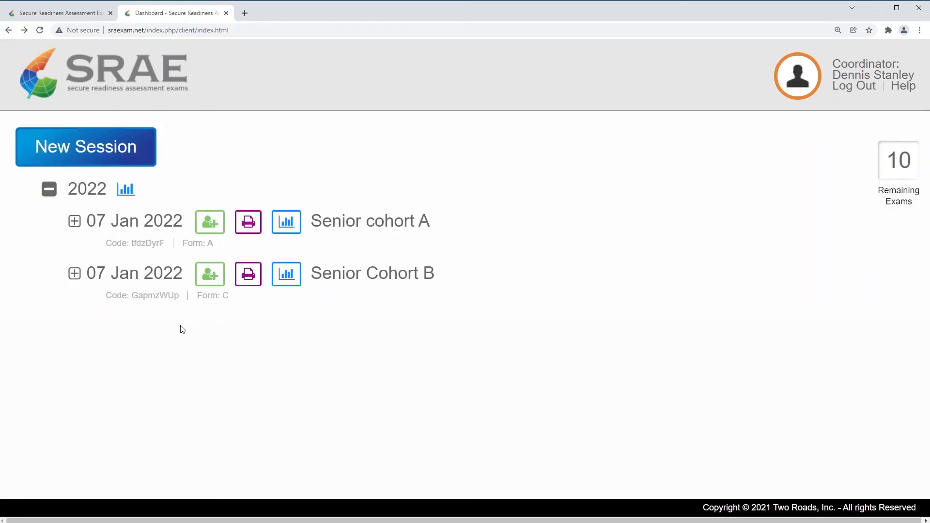
{"action": "mouse_move", "coordinate": [181, 307]}
Add two students with first and last names to the Senior cohort A roster
{"action": "left_click", "coordinate": [210, 225]}
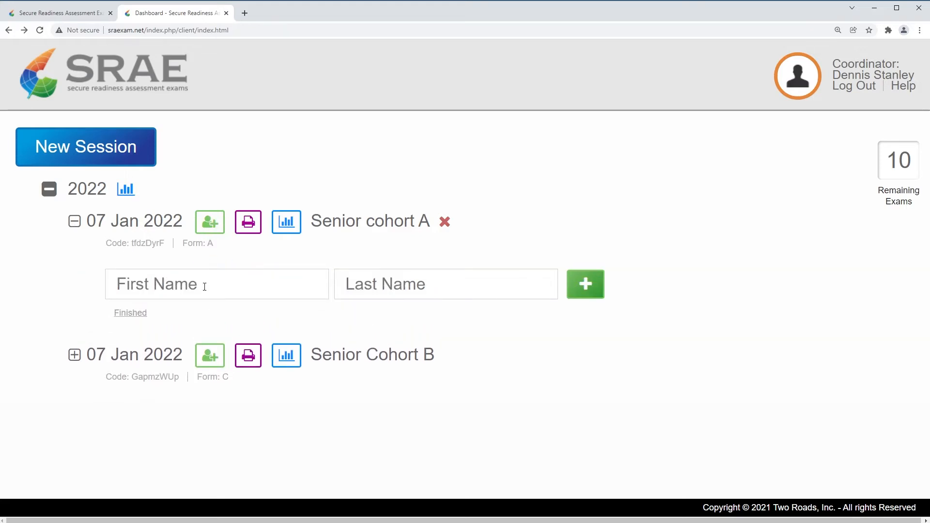
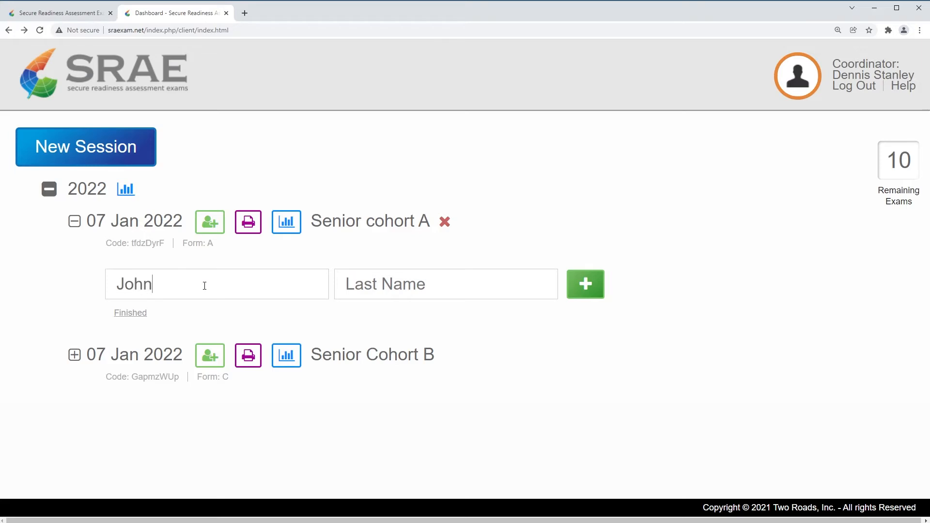
{"action": "key", "text": "Tab"}
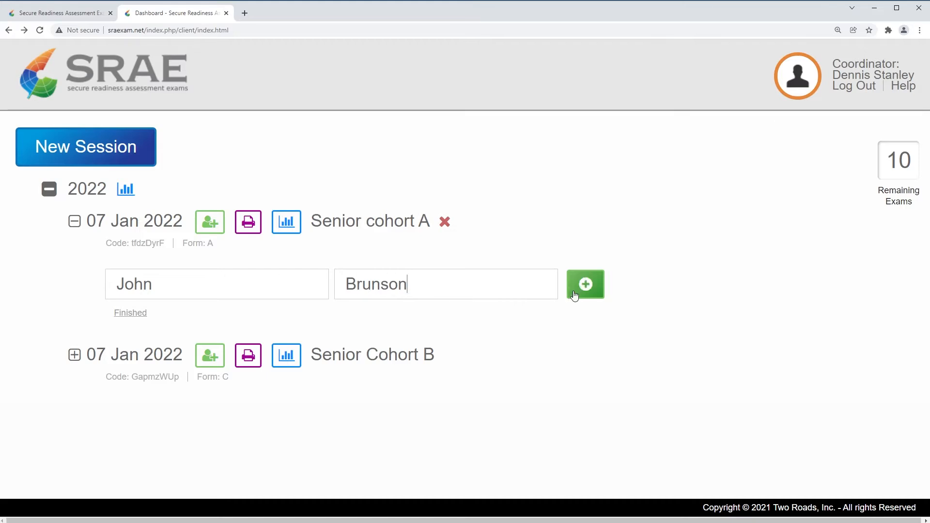
{"action": "left_click", "coordinate": [590, 290]}
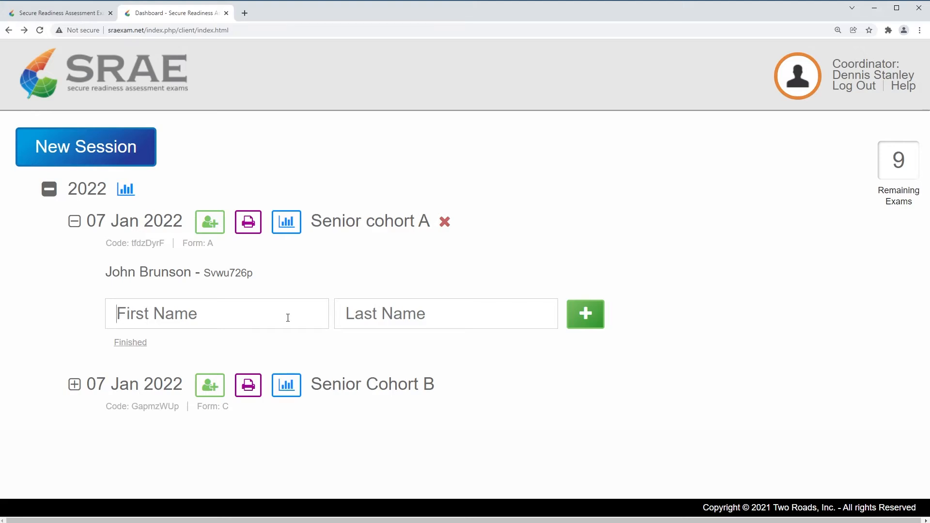
{"action": "key", "text": "Tab"}
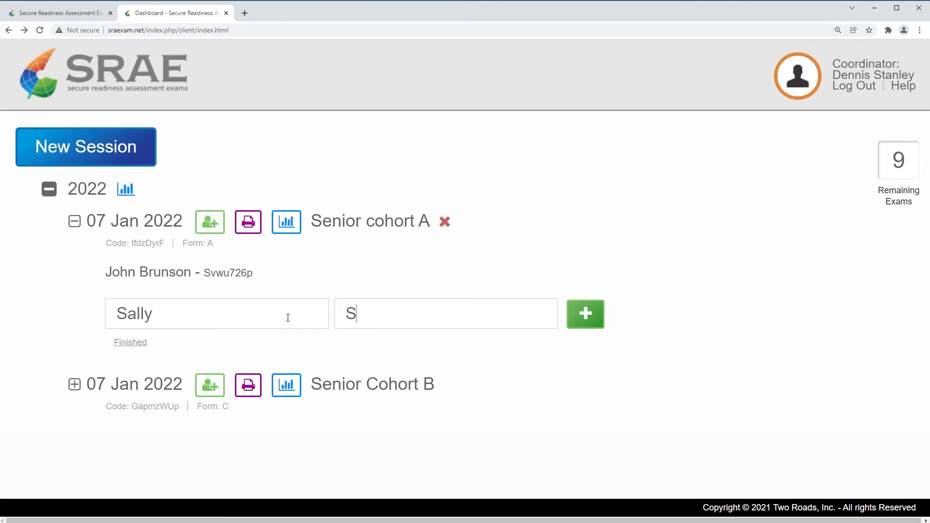
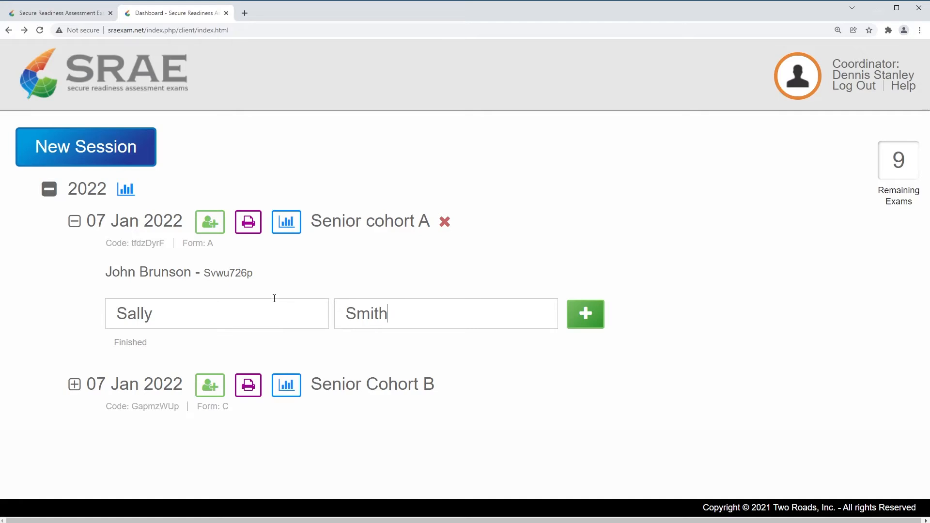
{"action": "left_click", "coordinate": [586, 315]}
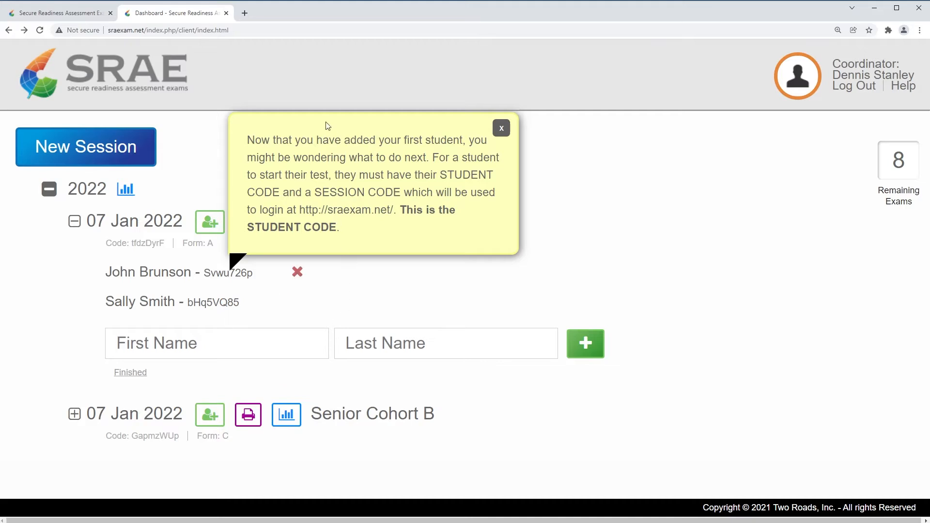
Dismiss the student code, session code and printing tip popups
{"action": "left_click", "coordinate": [502, 130]}
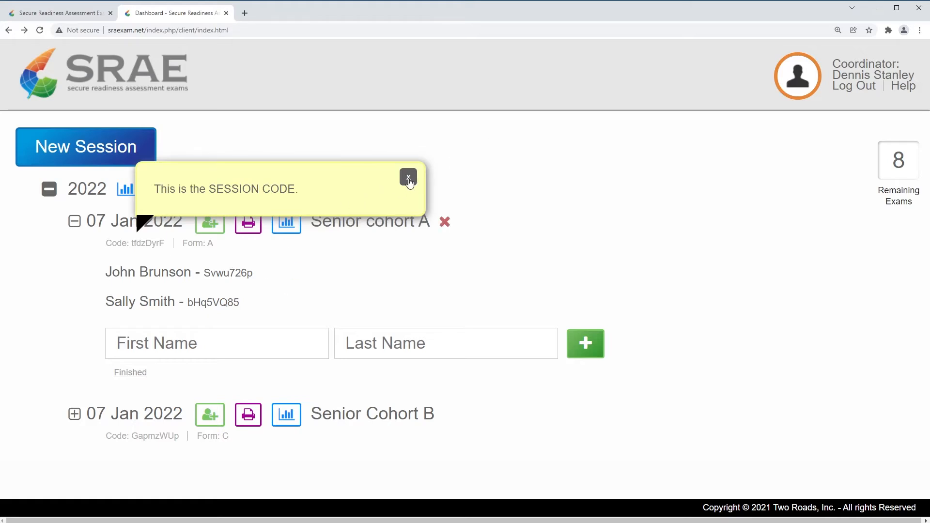
{"action": "left_click", "coordinate": [409, 181]}
{"action": "left_click", "coordinate": [514, 73]}
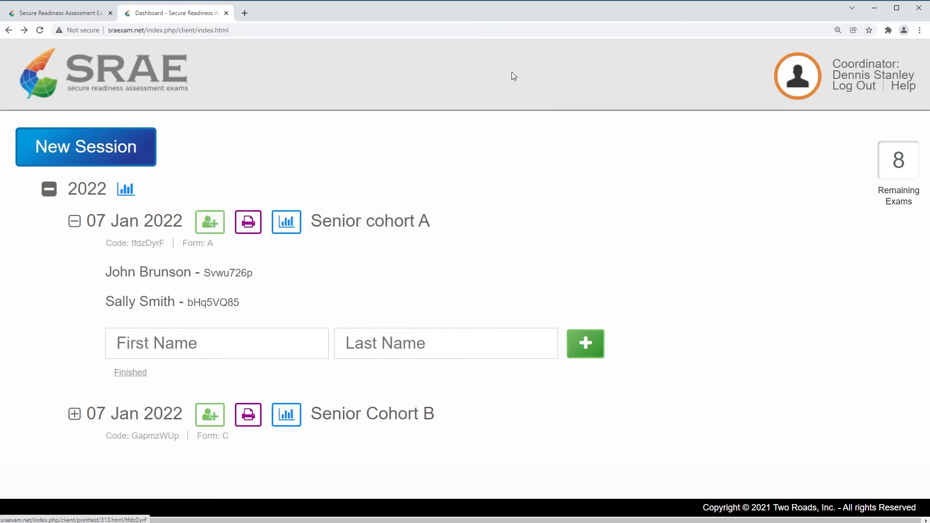
Add a third student's first and last name to Senior cohort A
{"action": "mouse_move", "coordinate": [145, 301]}
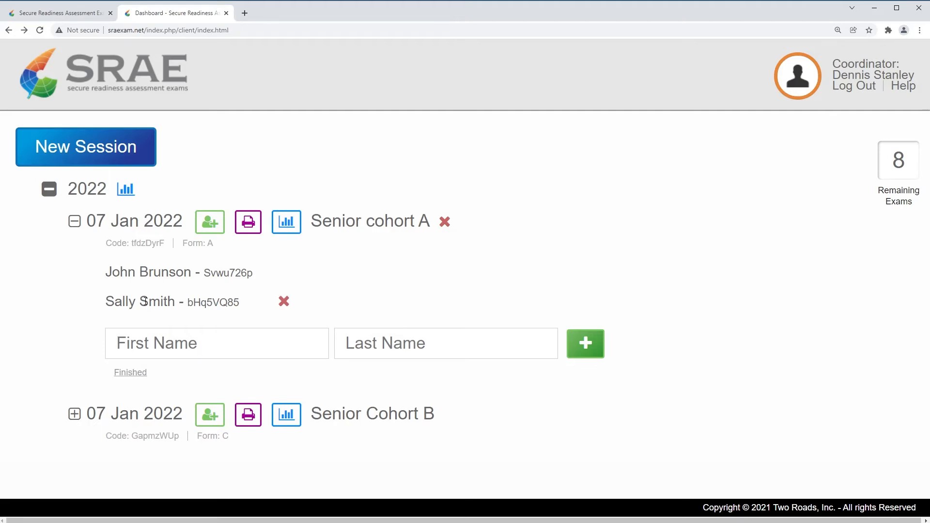
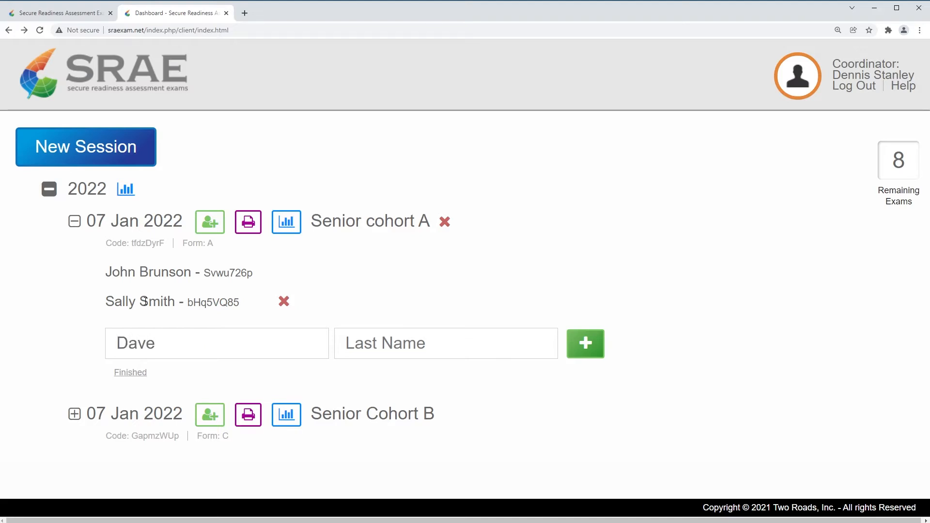
{"action": "key", "text": "Tab"}
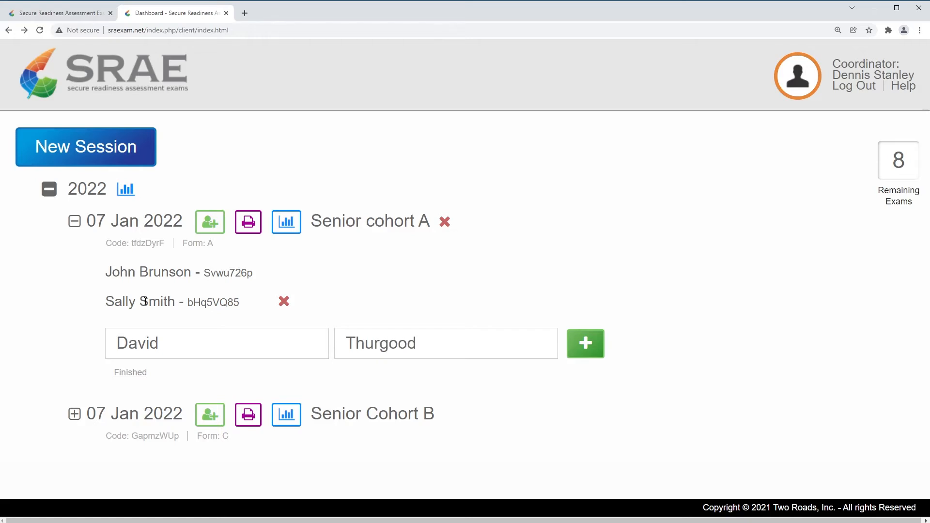
{"action": "left_click", "coordinate": [588, 346]}
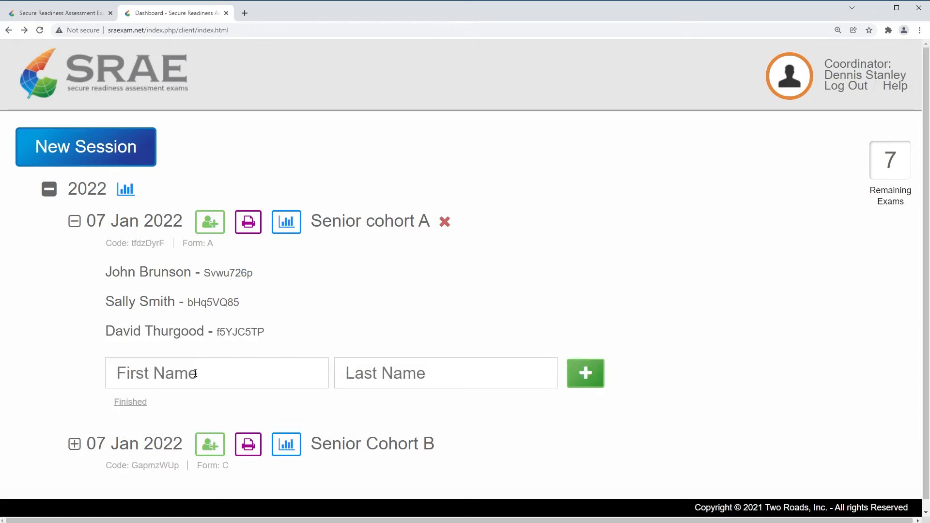
Add a fourth student, with first and last name, to the roster
{"action": "type", "text": "chris"}
{"action": "key", "text": "BackSpace"}
{"action": "key", "text": "BackSpace"}
{"action": "key", "text": "BackSpace"}
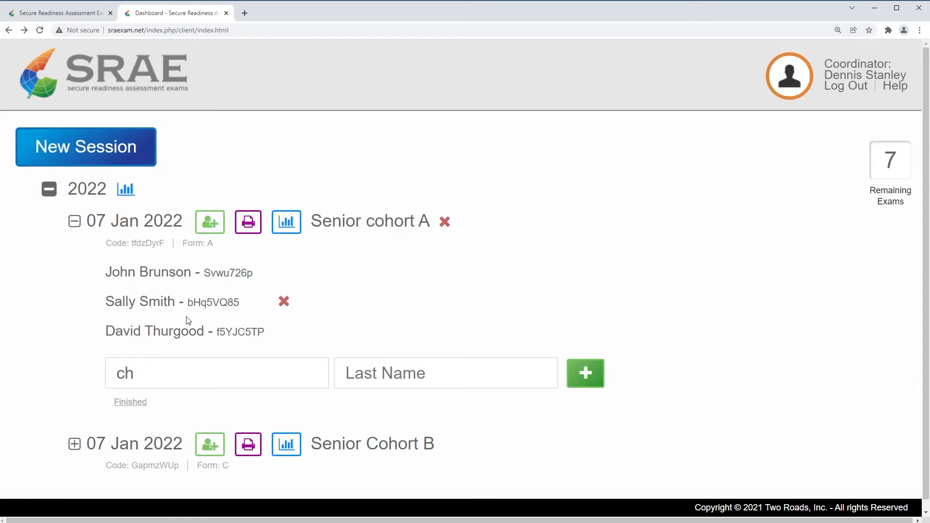
{"action": "key", "text": "BackSpace"}
{"action": "key", "text": "BackSpace"}
{"action": "key", "text": "Tab"}
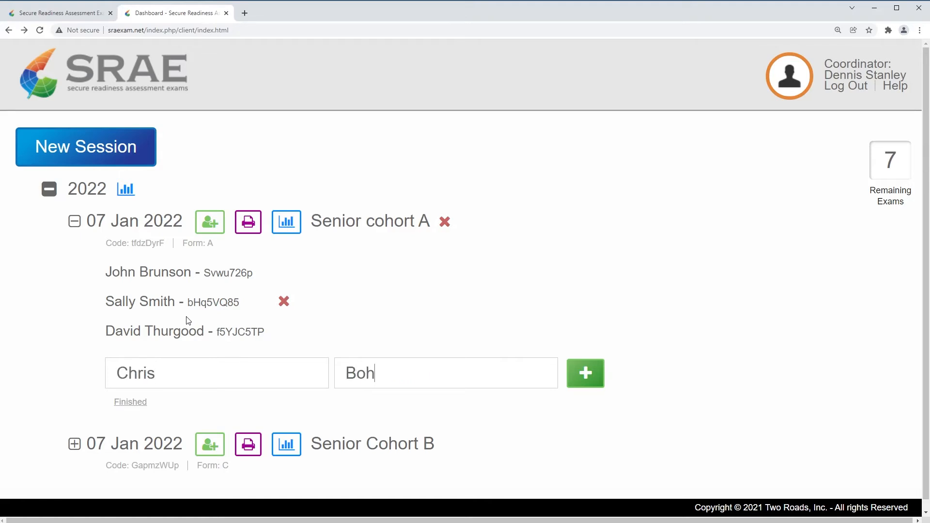
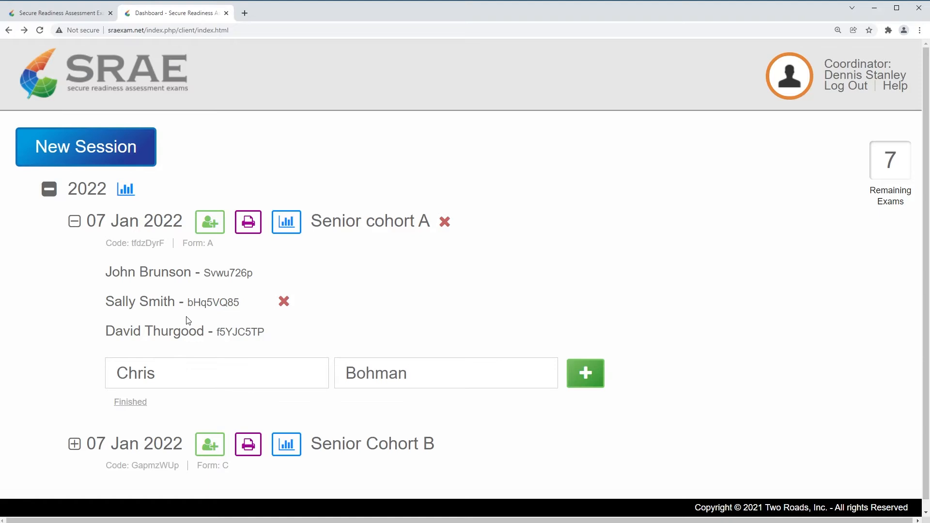
{"action": "left_click", "coordinate": [585, 373]}
Add a fifth student to Senior cohort A, leaving 5 remaining exams
{"action": "mouse_move", "coordinate": [206, 325]}
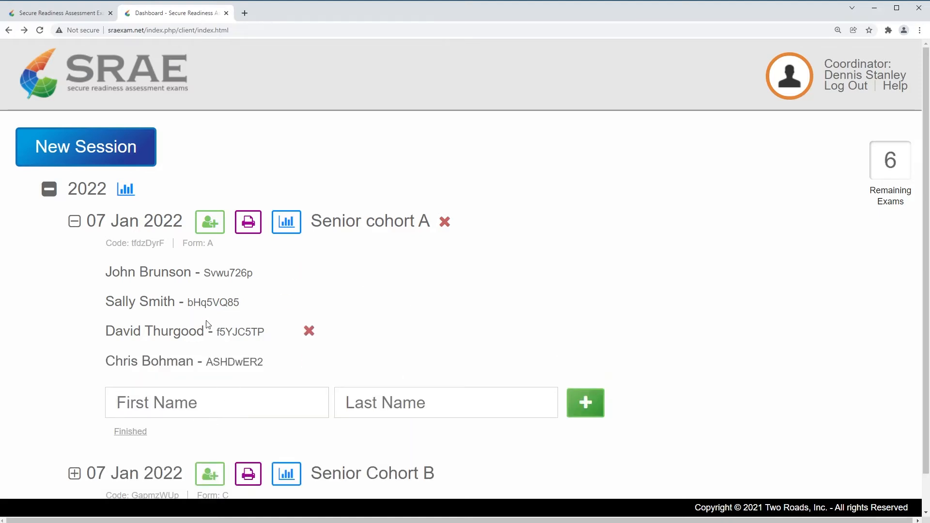
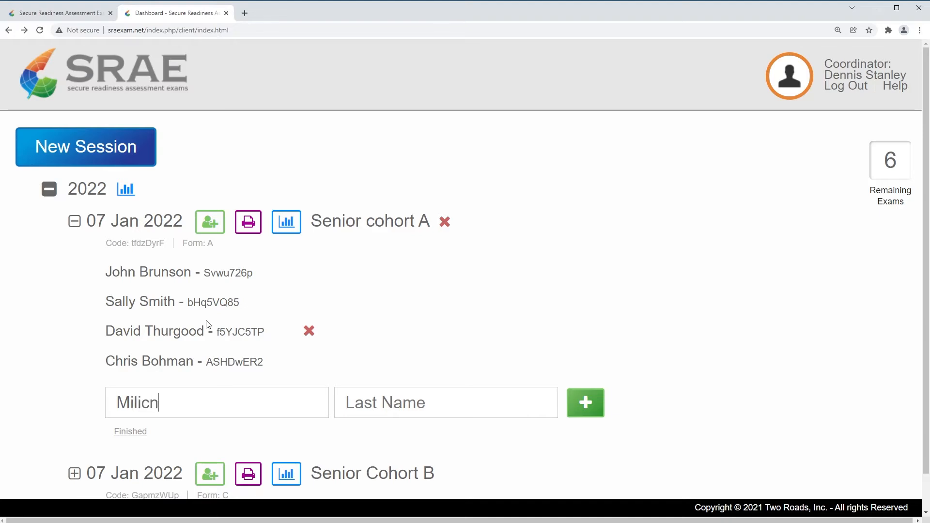
{"action": "key", "text": "Tab"}
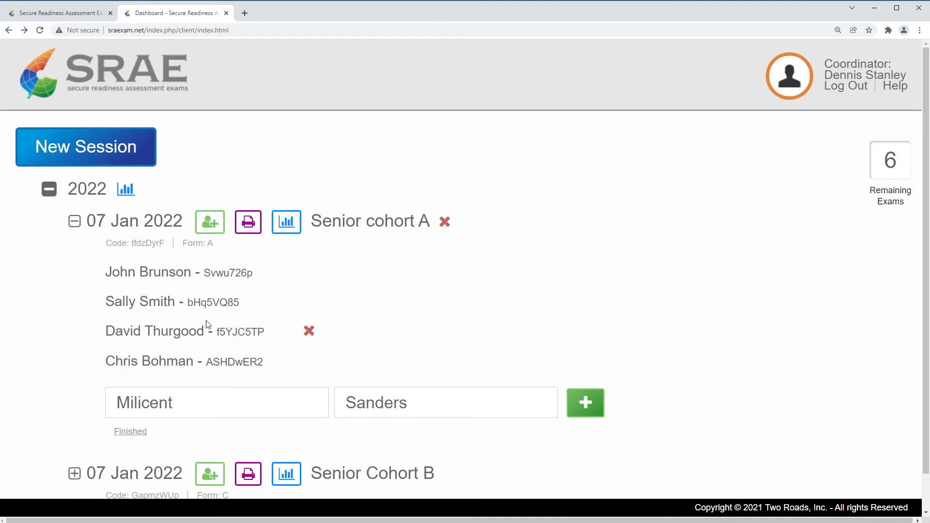
{"action": "left_click", "coordinate": [585, 403]}
{"action": "scroll", "coordinate": [254, 302], "scroll_direction": "down", "scroll_amount": 2}
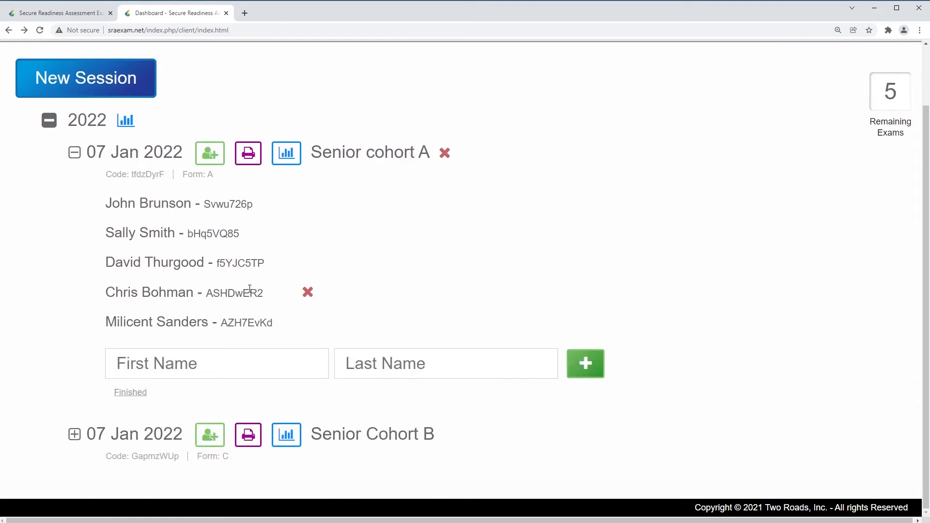
Add two students to Senior Cohort B by first and last name, each getting a student code
{"action": "left_click", "coordinate": [211, 441]}
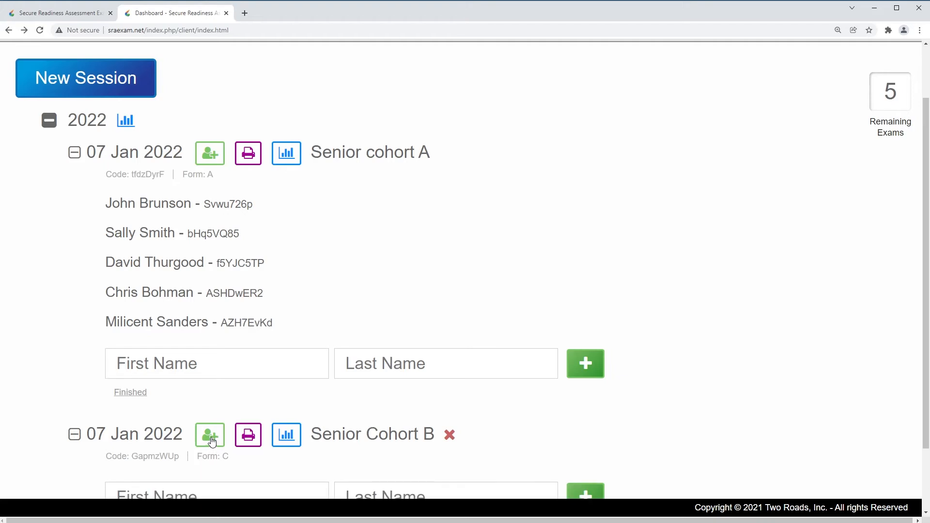
{"action": "scroll", "coordinate": [203, 426], "scroll_direction": "down", "scroll_amount": 2}
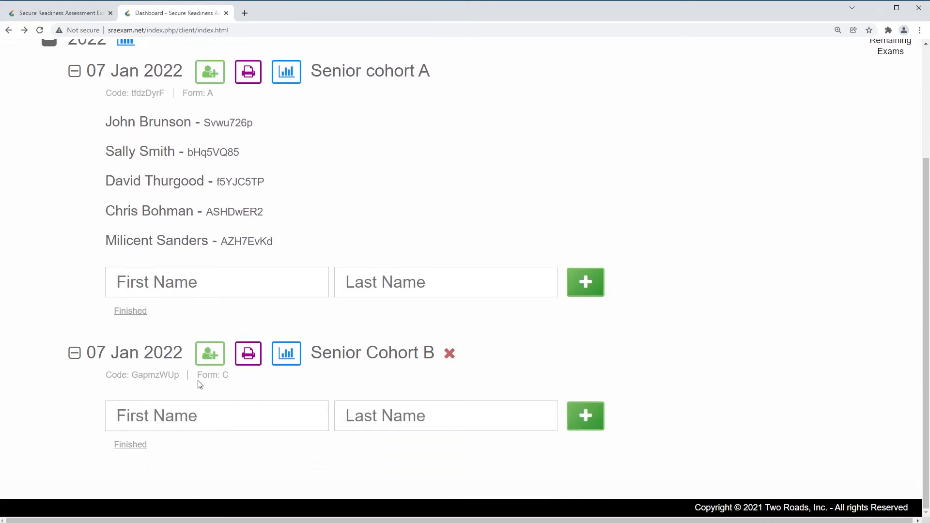
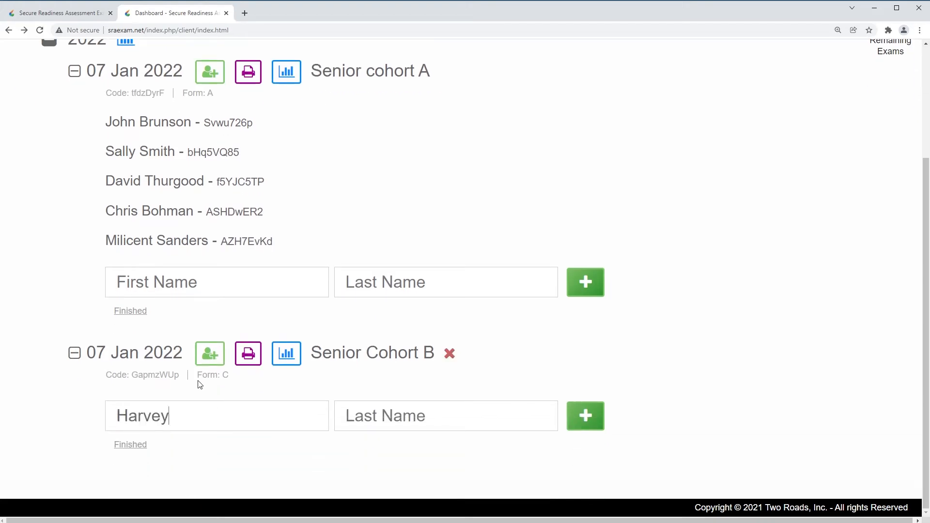
{"action": "key", "text": "Tab"}
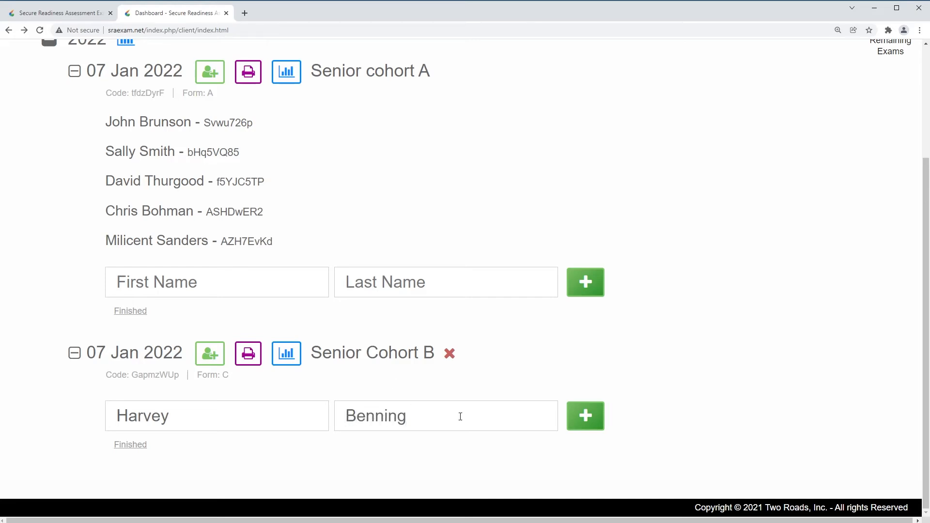
{"action": "key", "text": "Return"}
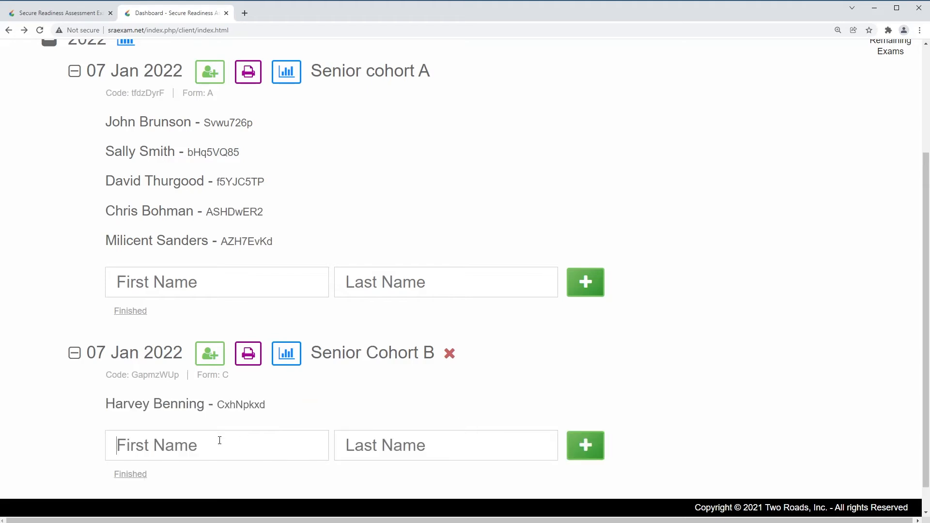
{"action": "mouse_move", "coordinate": [221, 420]}
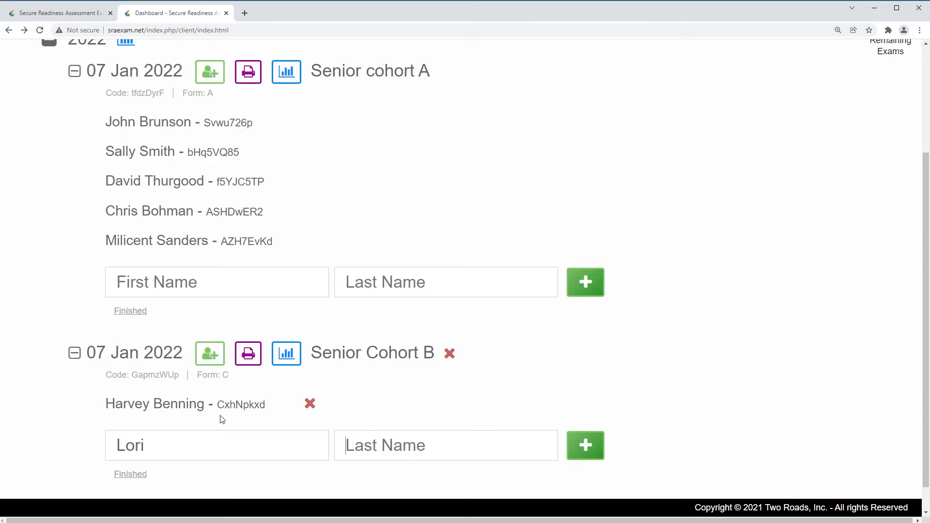
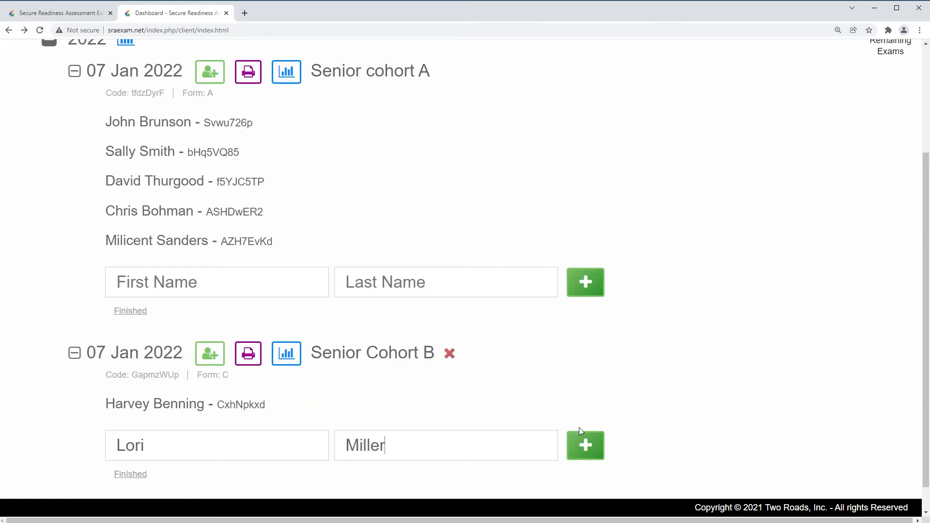
{"action": "left_click", "coordinate": [586, 444]}
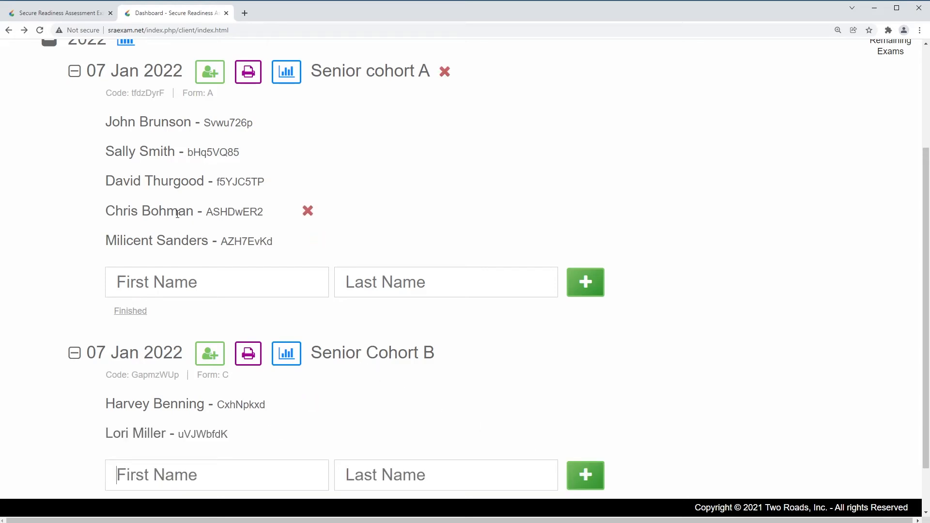
Delete the second student from Senior cohort A's roster, raising remaining exams to 4
{"action": "scroll", "coordinate": [194, 184], "scroll_direction": "up", "scroll_amount": 1}
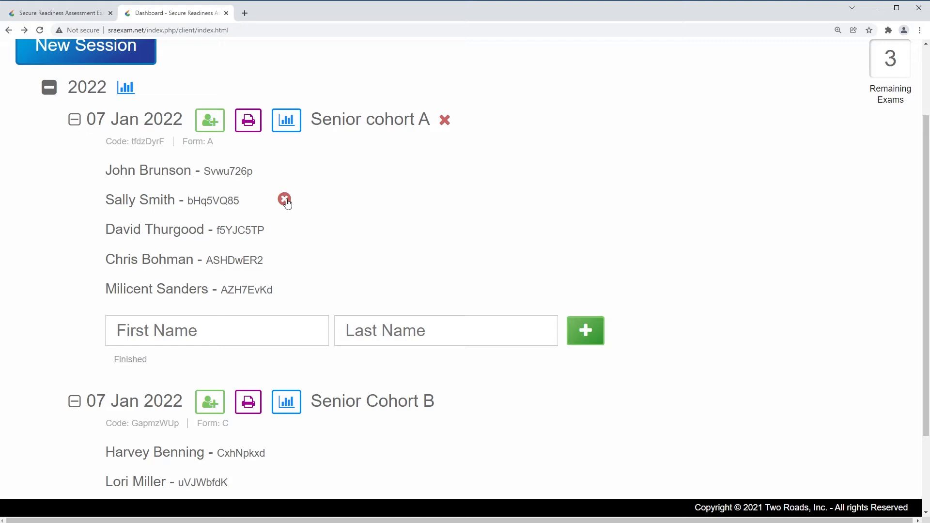
{"action": "left_click", "coordinate": [284, 200]}
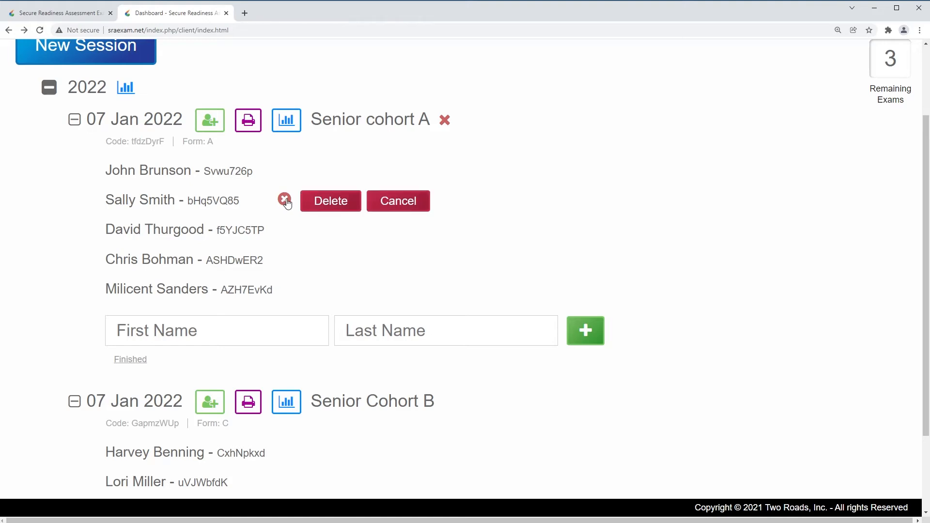
{"action": "left_click", "coordinate": [341, 207]}
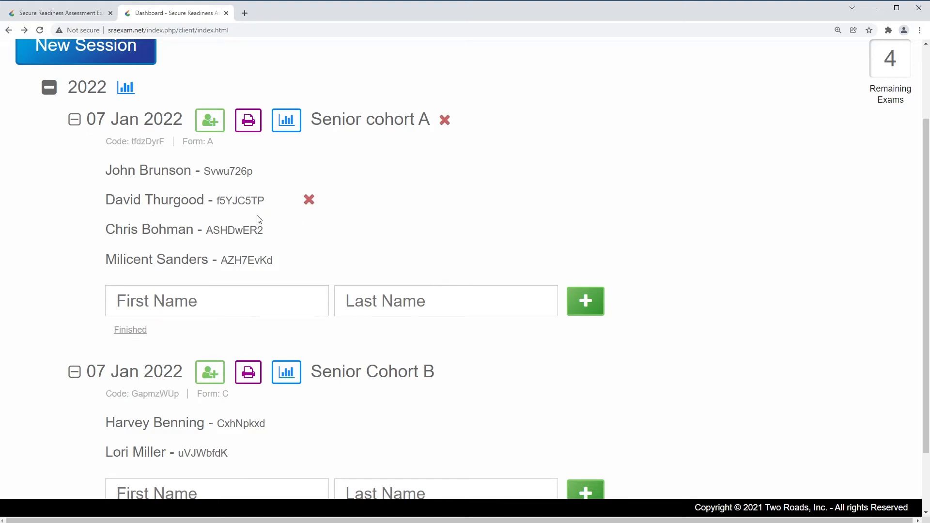
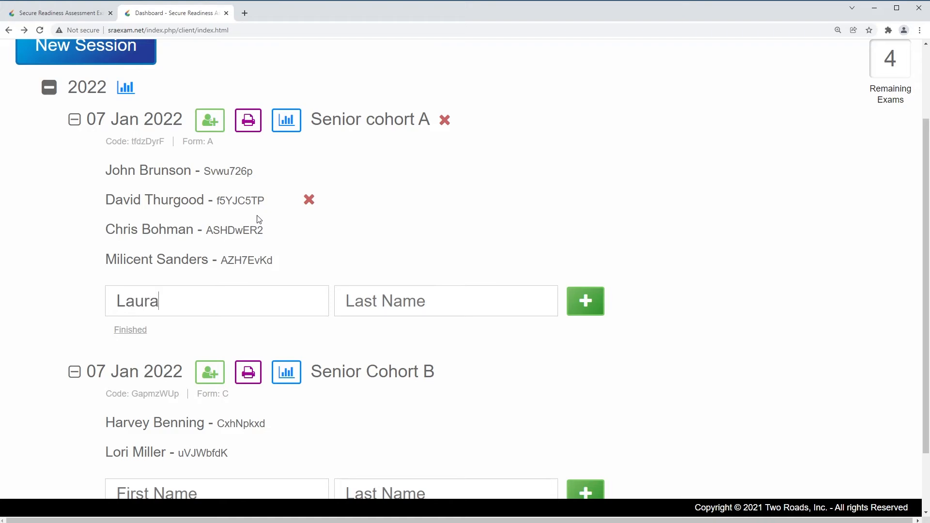
Add a new student by first and last name to Senior cohort A, bringing it back to five
{"action": "key", "text": "Tab"}
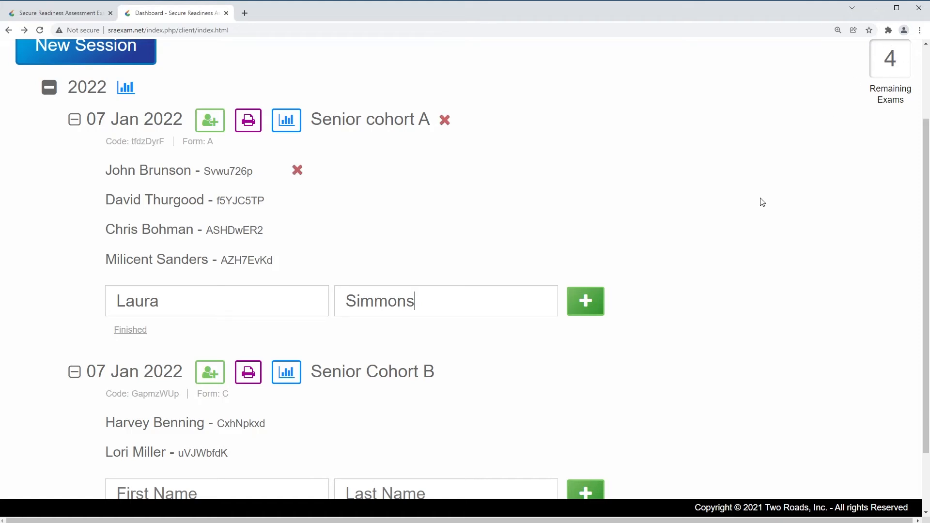
{"action": "left_click", "coordinate": [591, 302]}
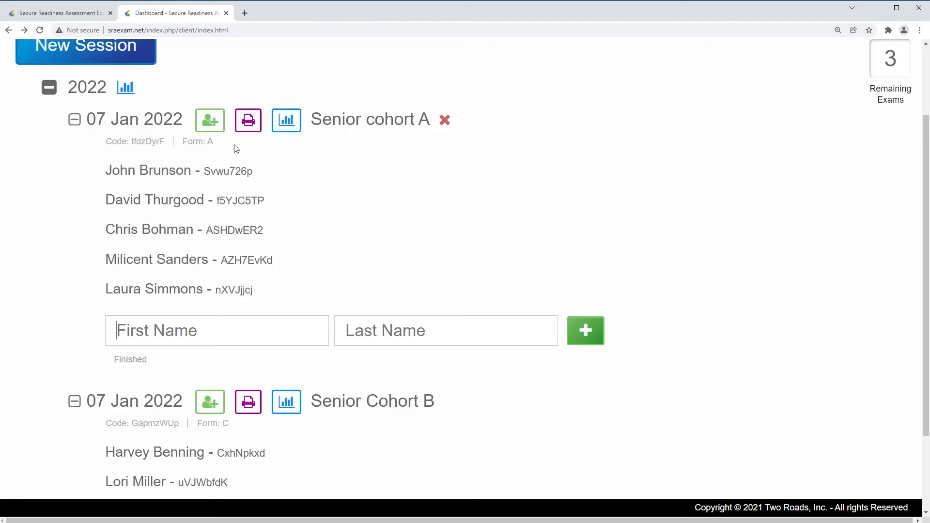
{"action": "left_click", "coordinate": [248, 124]}
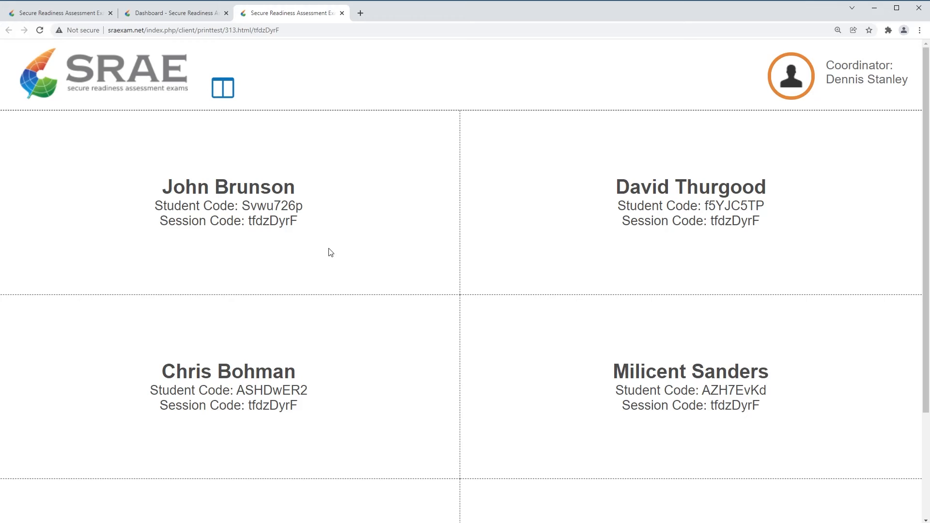
{"action": "scroll", "coordinate": [331, 240], "scroll_direction": "down", "scroll_amount": 3}
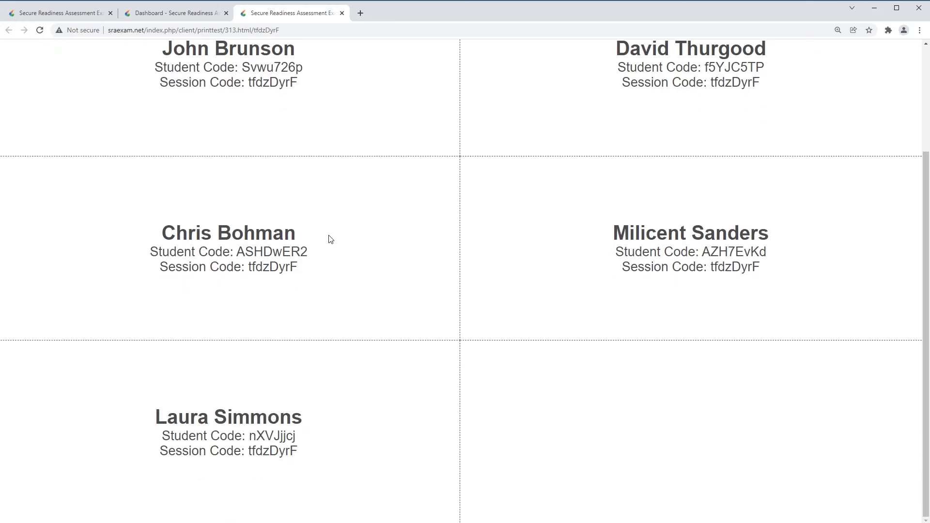
{"action": "scroll", "coordinate": [330, 240], "scroll_direction": "up", "scroll_amount": 3}
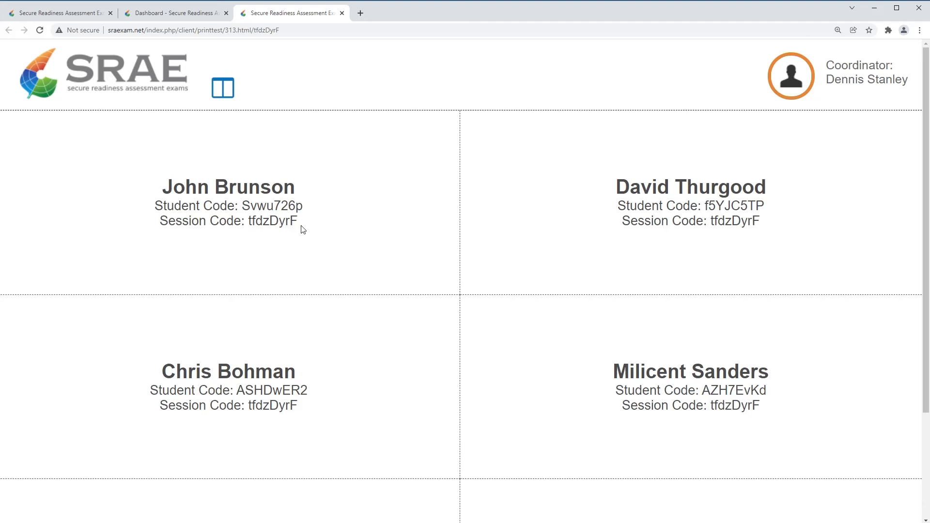
{"action": "left_click_drag", "start_coordinate": [301, 226], "coordinate": [158, 199]}
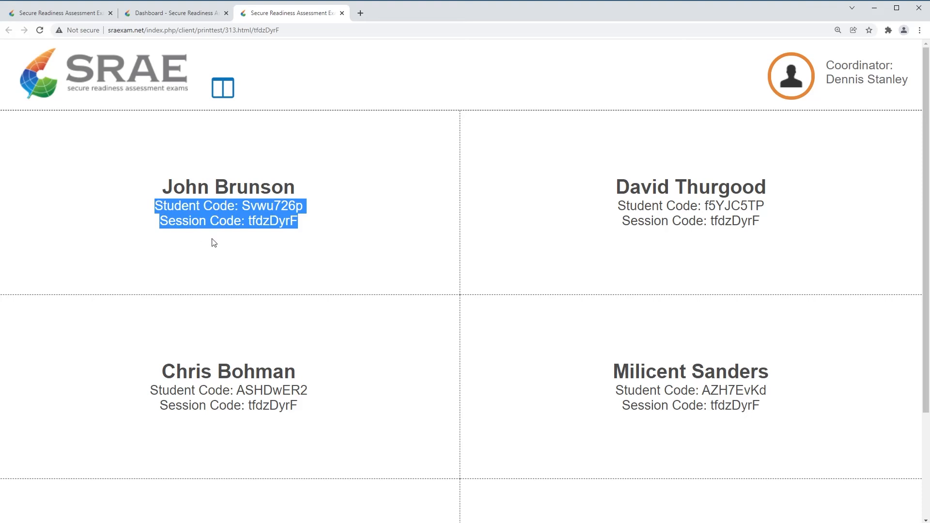
{"action": "left_click", "coordinate": [309, 228]}
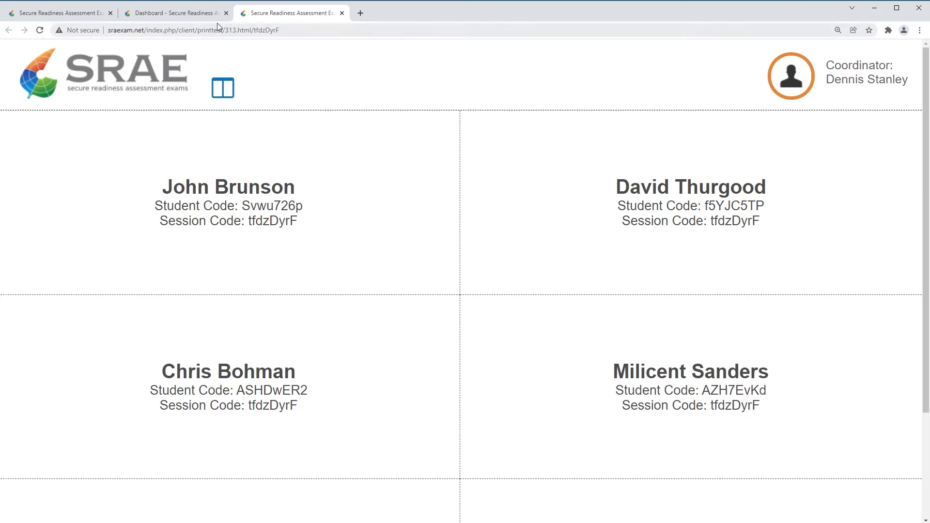
{"action": "left_click", "coordinate": [342, 13]}
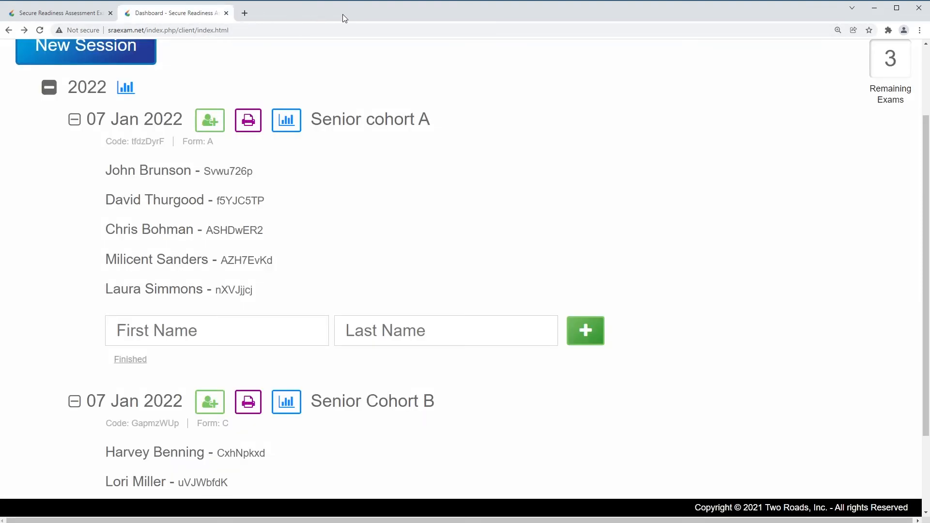
View Senior Cohort B's printable student-code cards, then return to the coordinator dashboard
{"action": "mouse_move", "coordinate": [315, 207]}
{"action": "left_click", "coordinate": [246, 404]}
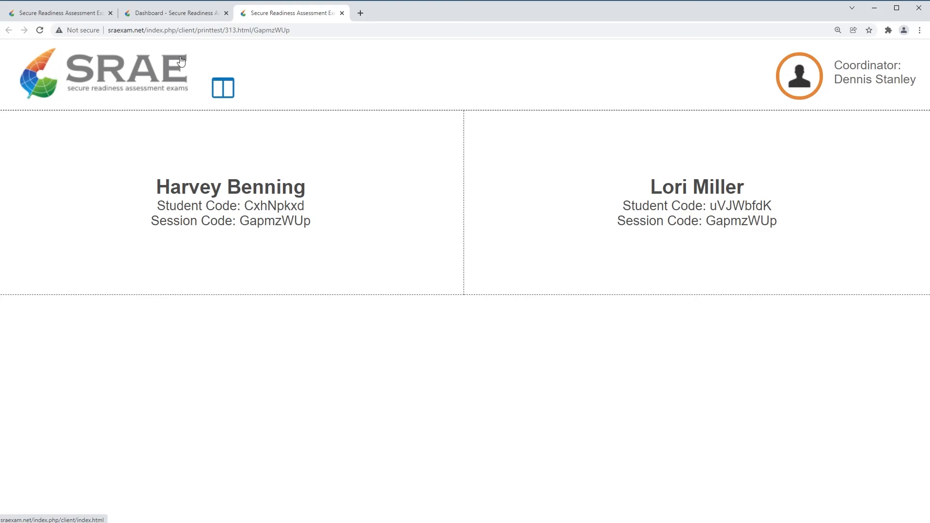
{"action": "left_click", "coordinate": [83, 14]}
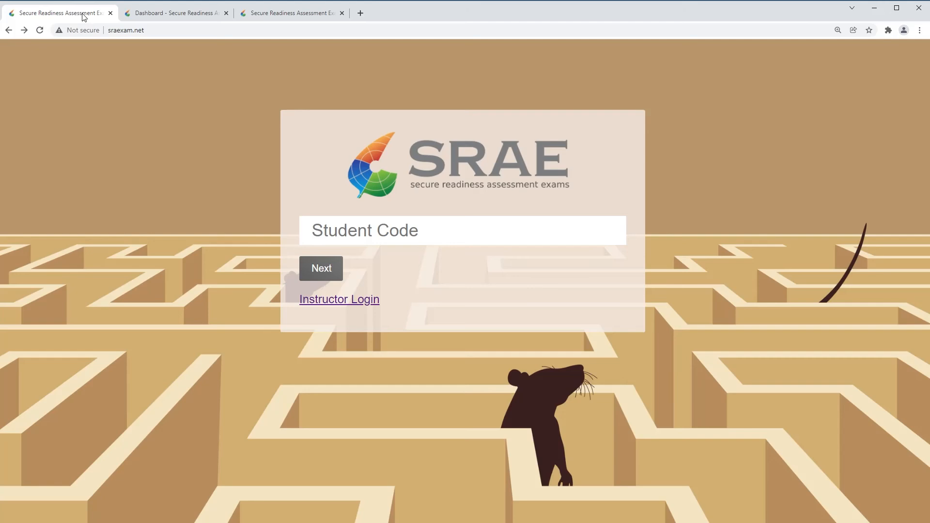
{"action": "left_click", "coordinate": [167, 14]}
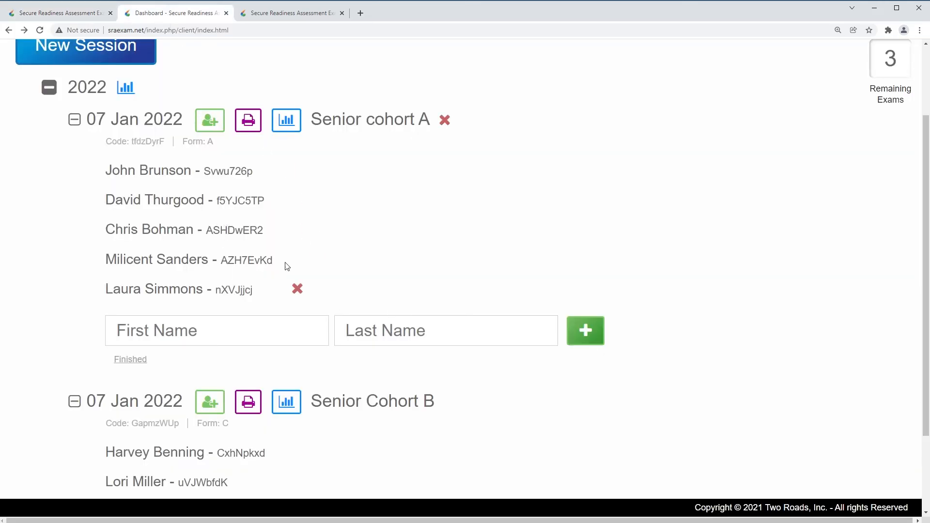
Delete Senior cohort A's first student and reopen its printable code cards showing four students
{"action": "left_click", "coordinate": [248, 121]}
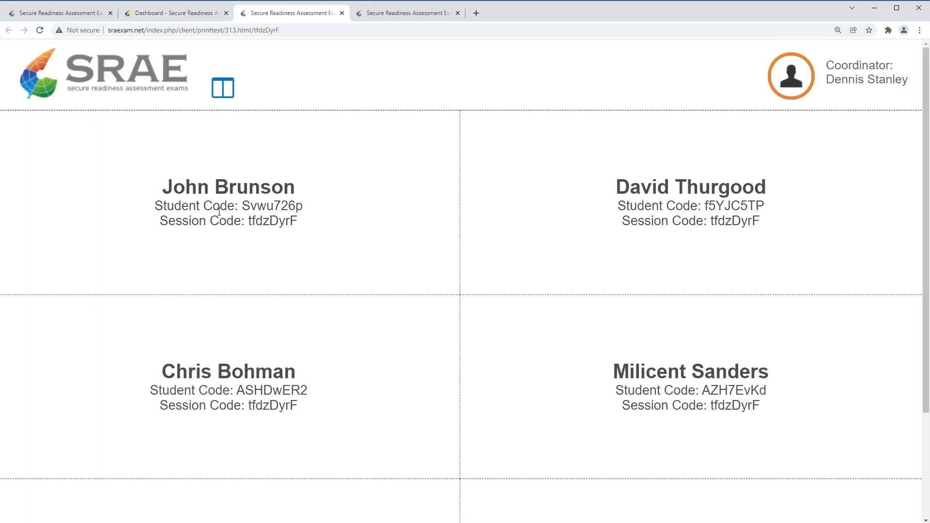
{"action": "left_click", "coordinate": [197, 17]}
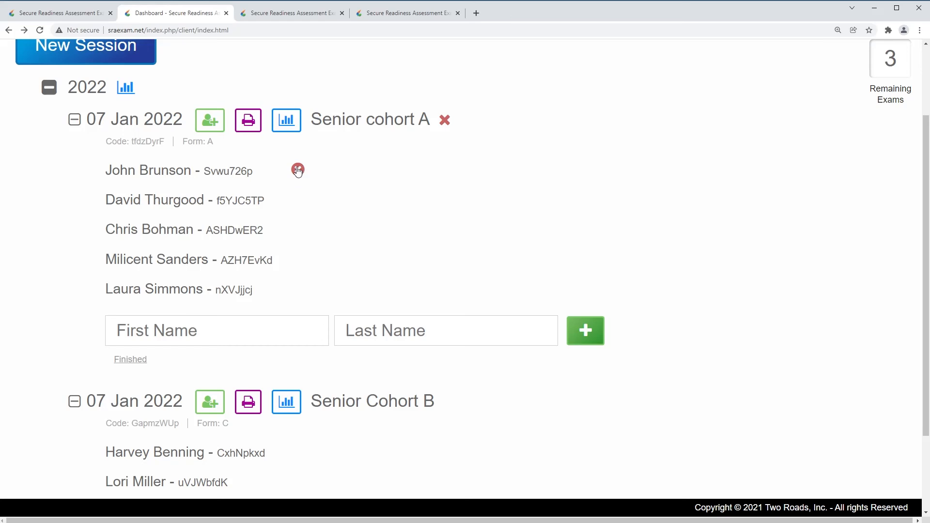
{"action": "left_click", "coordinate": [298, 170]}
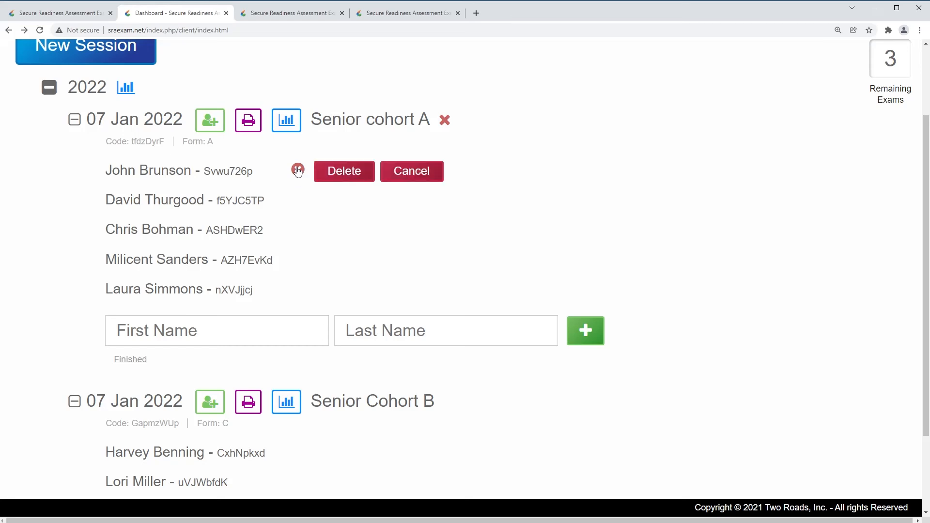
{"action": "left_click", "coordinate": [345, 171]}
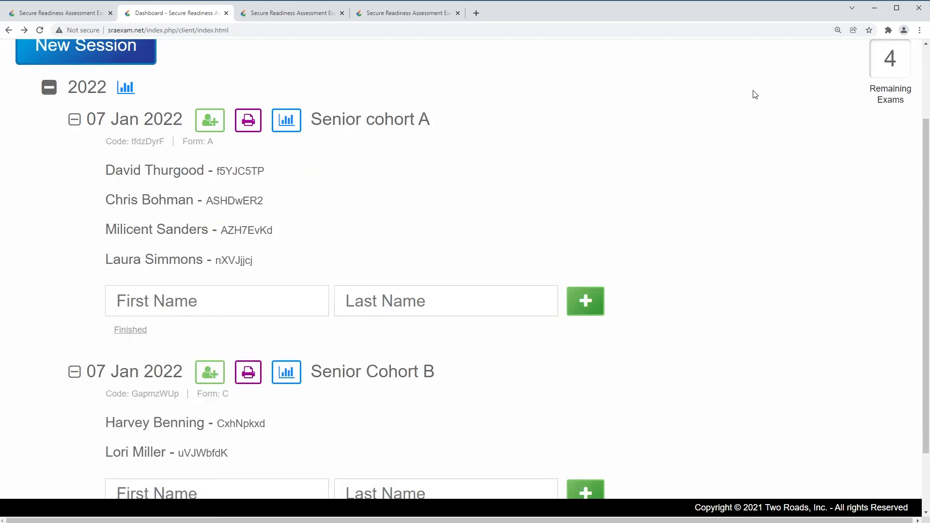
{"action": "left_click", "coordinate": [247, 124]}
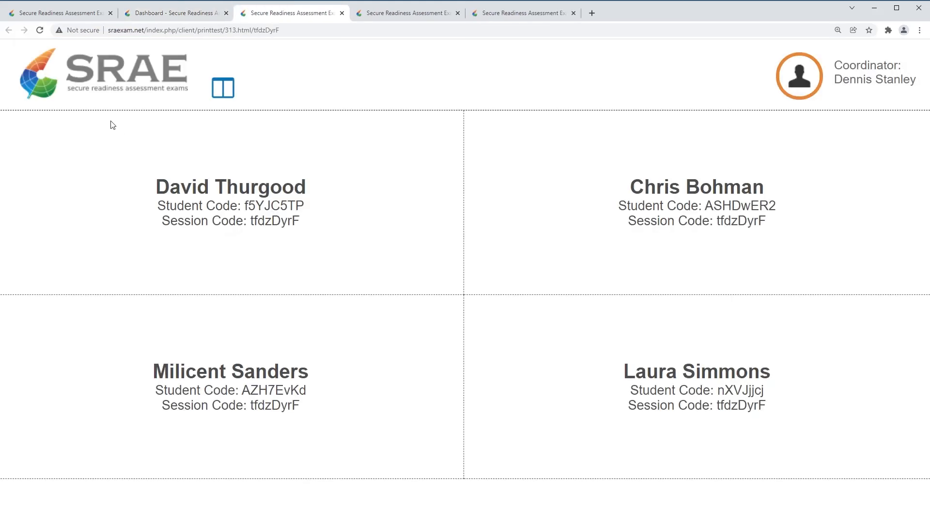
Open Senior cohort A's reporting statistics from the session dashboard
{"action": "left_click", "coordinate": [213, 17]}
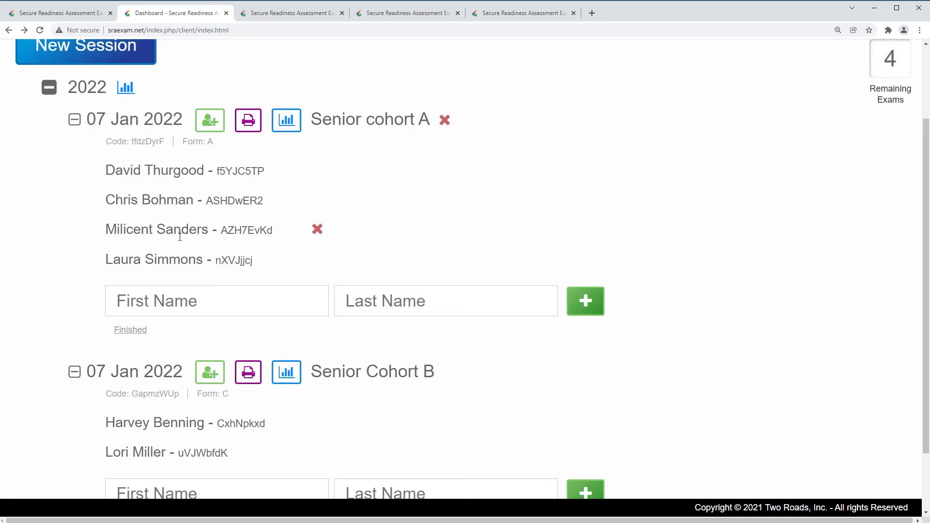
{"action": "left_click", "coordinate": [286, 124]}
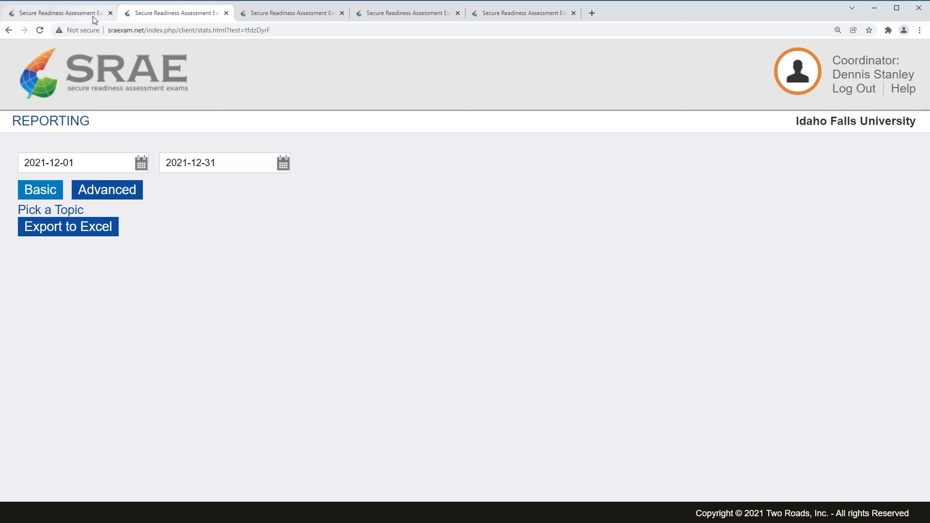
Go back to the session dashboard and log out of the coordinator account
{"action": "left_click", "coordinate": [8, 30]}
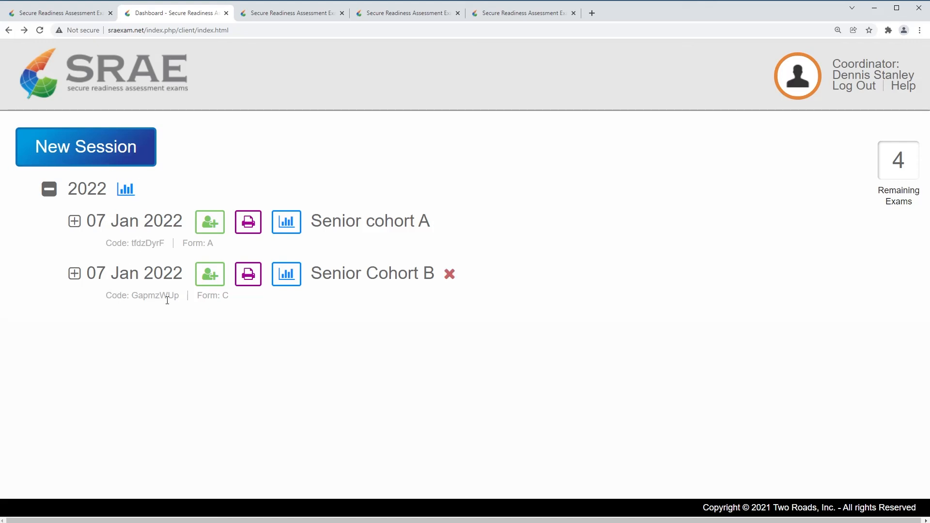
{"action": "left_click", "coordinate": [846, 87]}
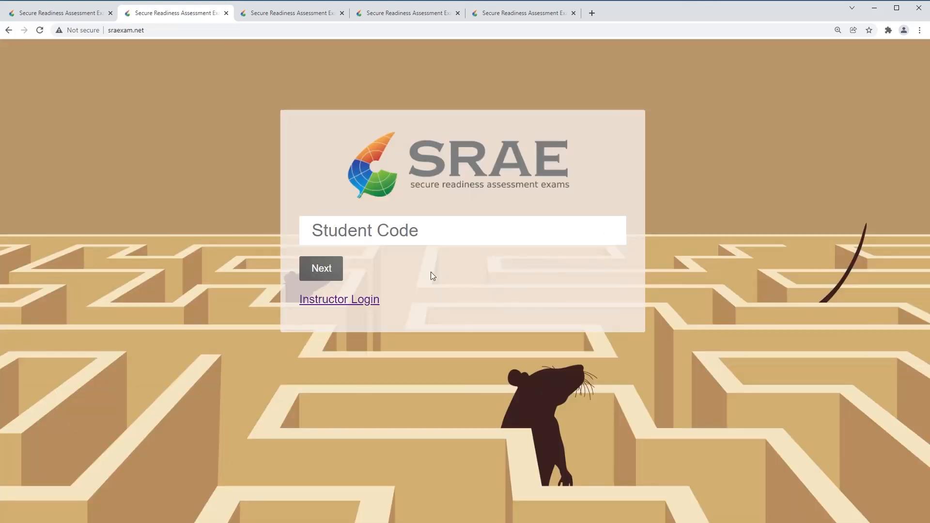
Open the instructor login form and enter a login id and password
{"action": "left_click", "coordinate": [344, 305]}
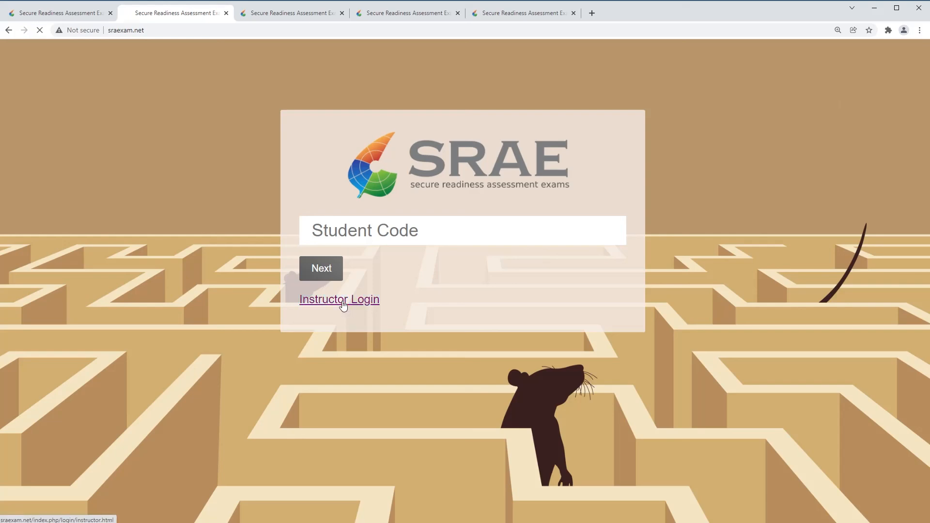
{"action": "left_click", "coordinate": [388, 230]}
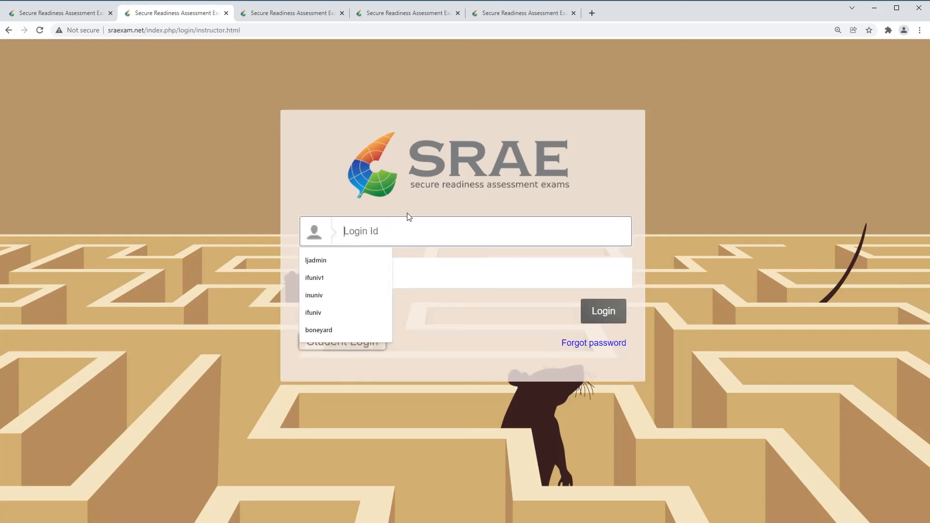
{"action": "type", "text": "ljadmin"}
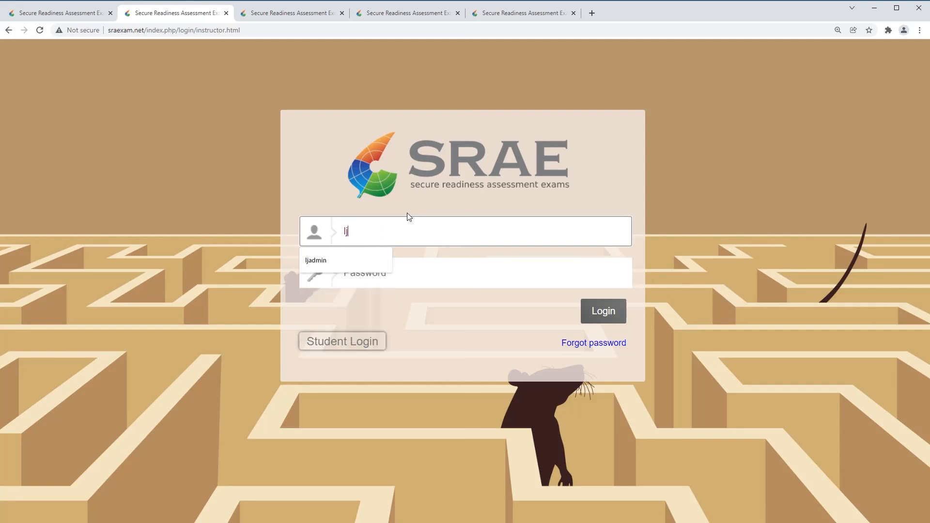
{"action": "key", "text": "Tab"}
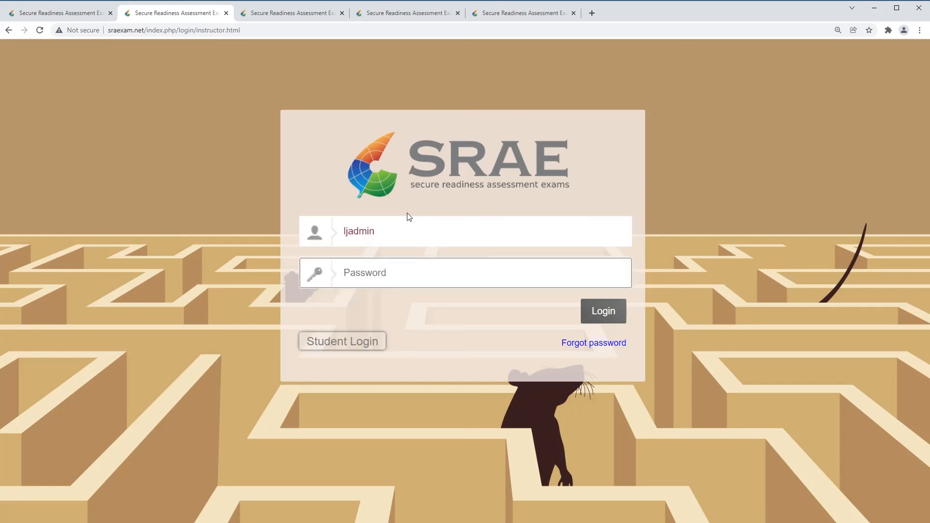
{"action": "type", "text": "*********"}
{"action": "left_click_drag", "start_coordinate": [389, 274], "coordinate": [333, 274]}
Replace the login id with the other account's, re-enter its password, and sign in
{"action": "left_click", "coordinate": [386, 224]}
{"action": "key", "text": "ctrl+a"}
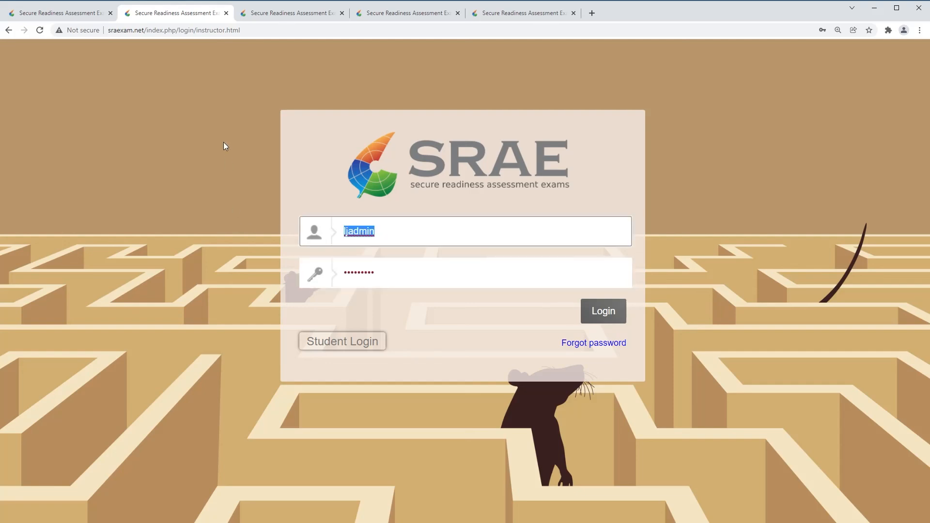
{"action": "type", "text": "boneyard"}
{"action": "key", "text": "Tab"}
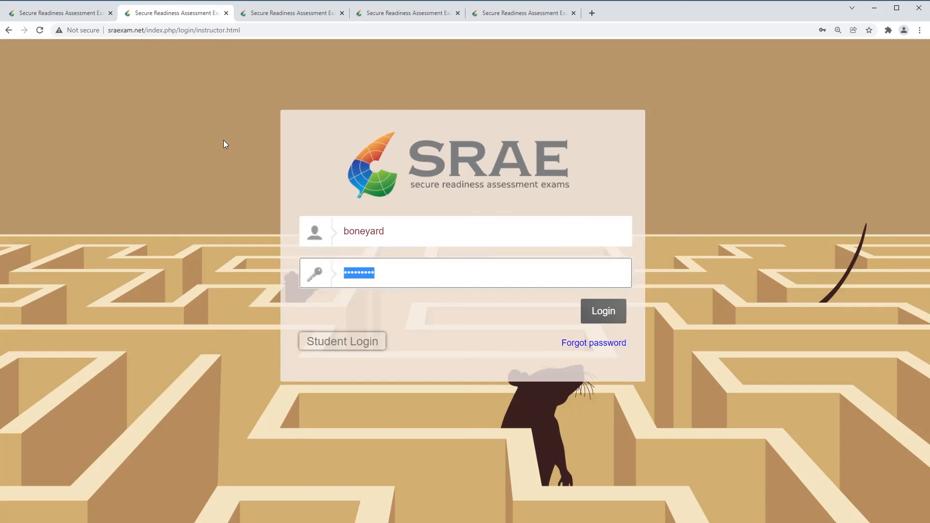
{"action": "type", "text": "•••••••••"}
{"action": "key", "text": "Return"}
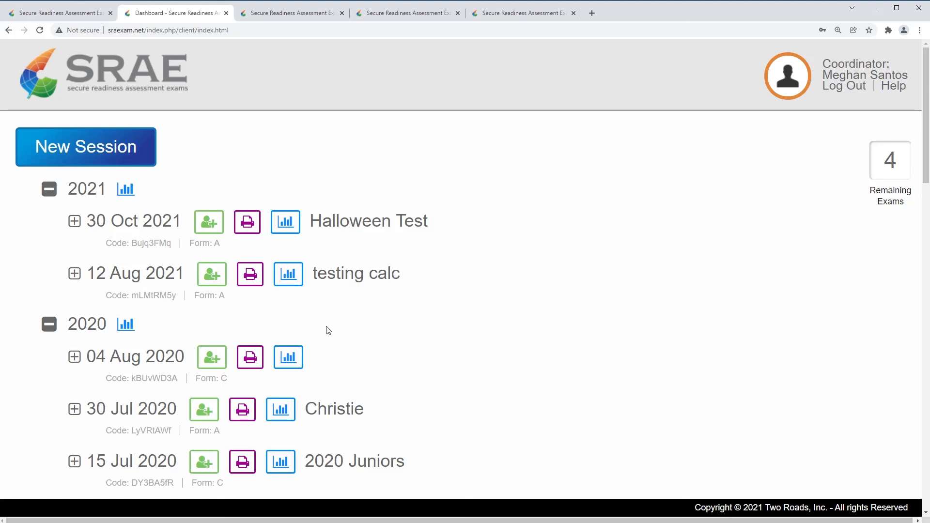
{"action": "scroll", "coordinate": [356, 266], "scroll_direction": "down", "scroll_amount": 3}
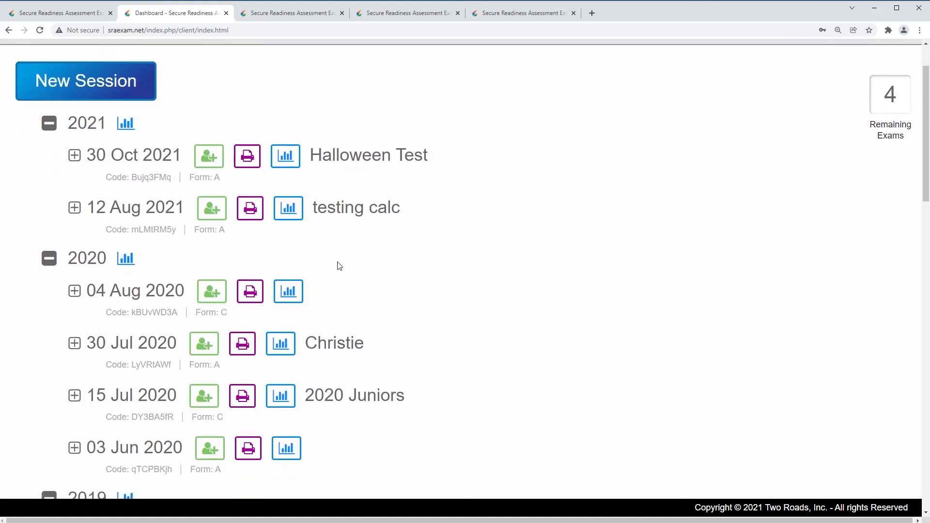
{"action": "scroll", "coordinate": [340, 266], "scroll_direction": "down", "scroll_amount": 5}
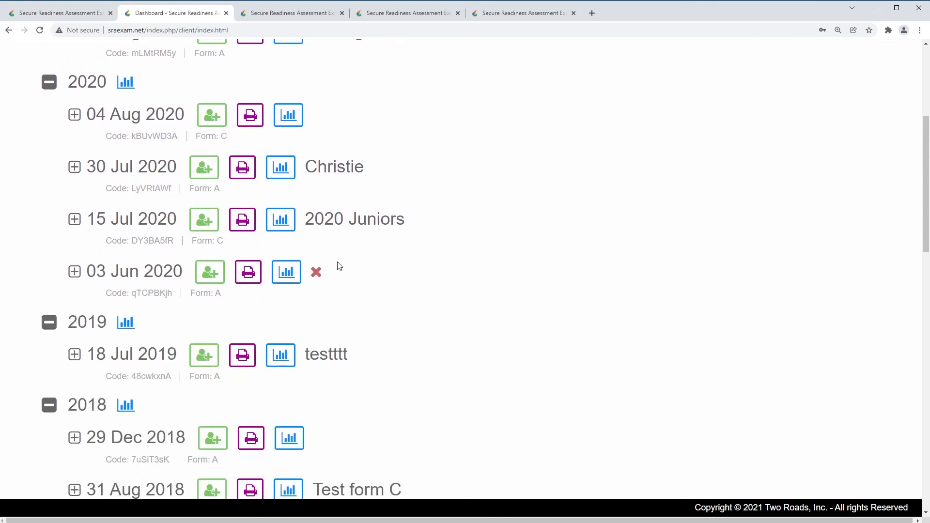
{"action": "scroll", "coordinate": [340, 266], "scroll_direction": "down", "scroll_amount": 3}
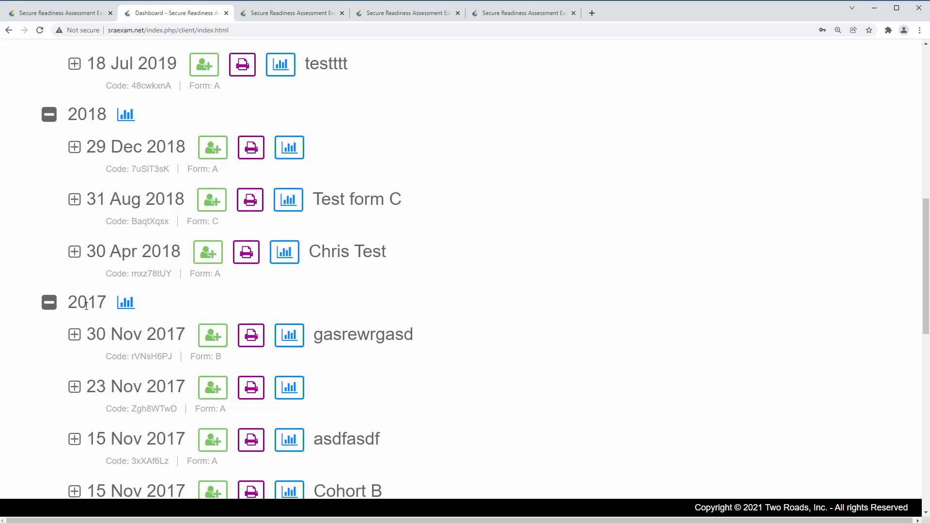
{"action": "scroll", "coordinate": [87, 306], "scroll_direction": "down", "scroll_amount": 2}
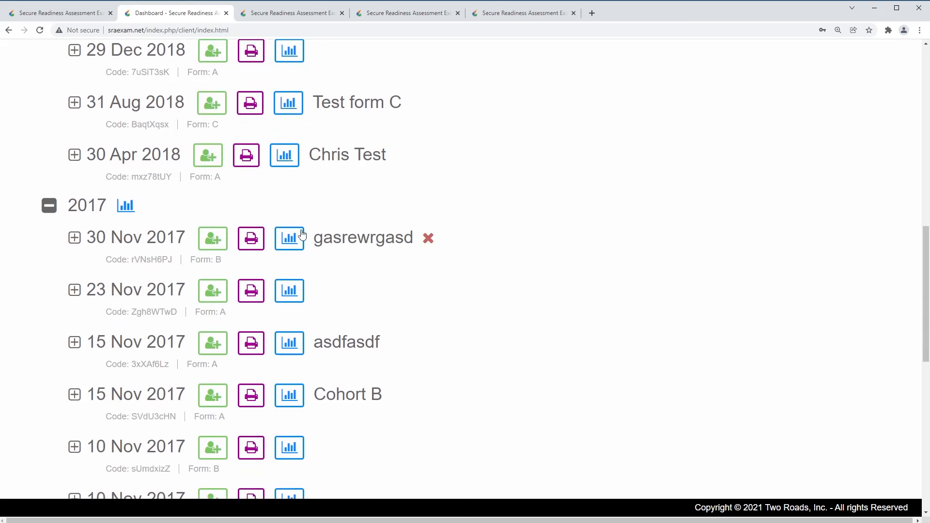
{"action": "left_click", "coordinate": [289, 239]}
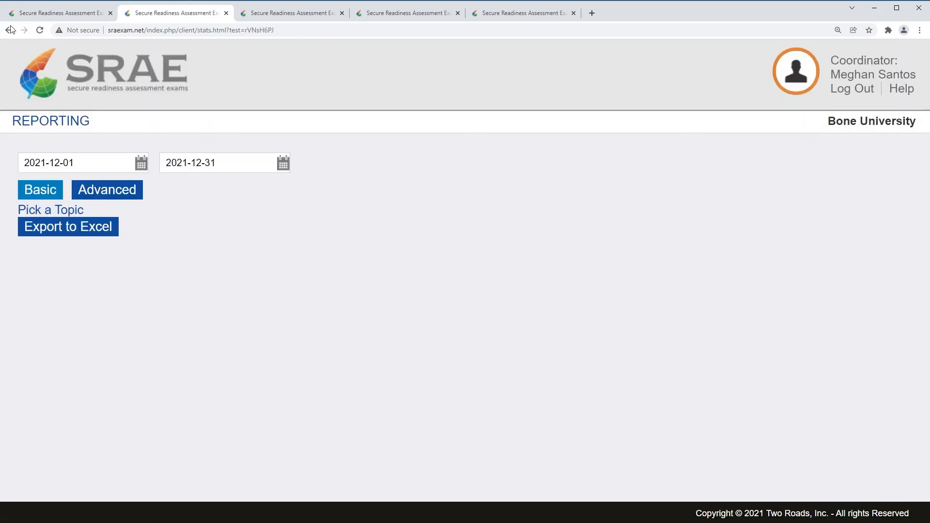
{"action": "left_click", "coordinate": [10, 30]}
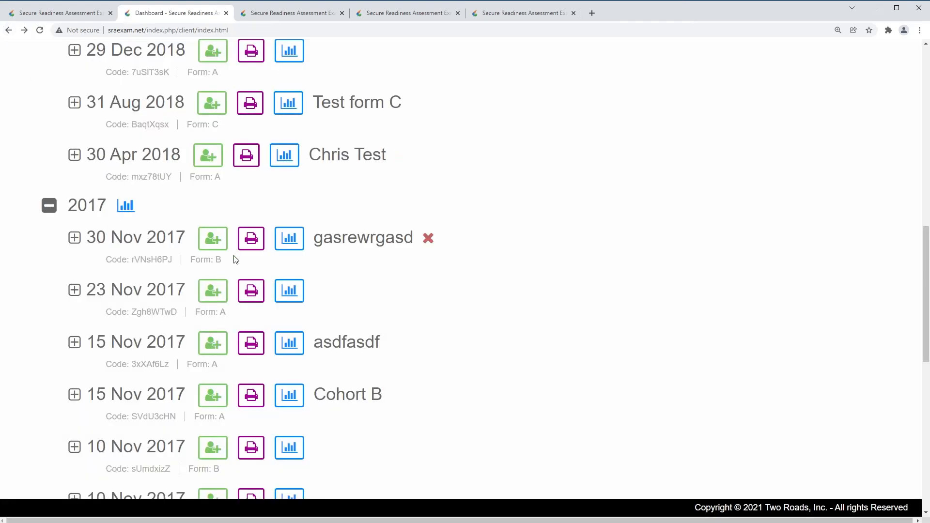
{"action": "scroll", "coordinate": [363, 334], "scroll_direction": "down", "scroll_amount": 3}
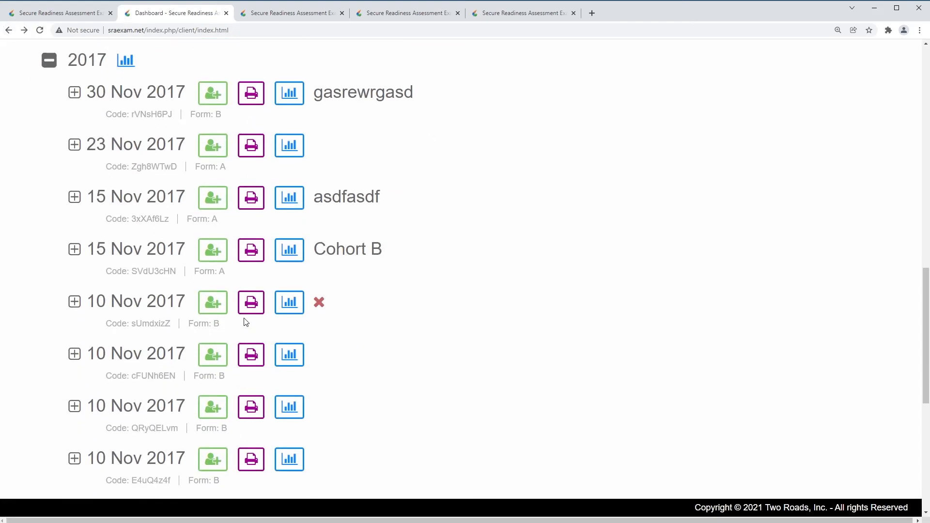
{"action": "scroll", "coordinate": [245, 322], "scroll_direction": "down", "scroll_amount": 8}
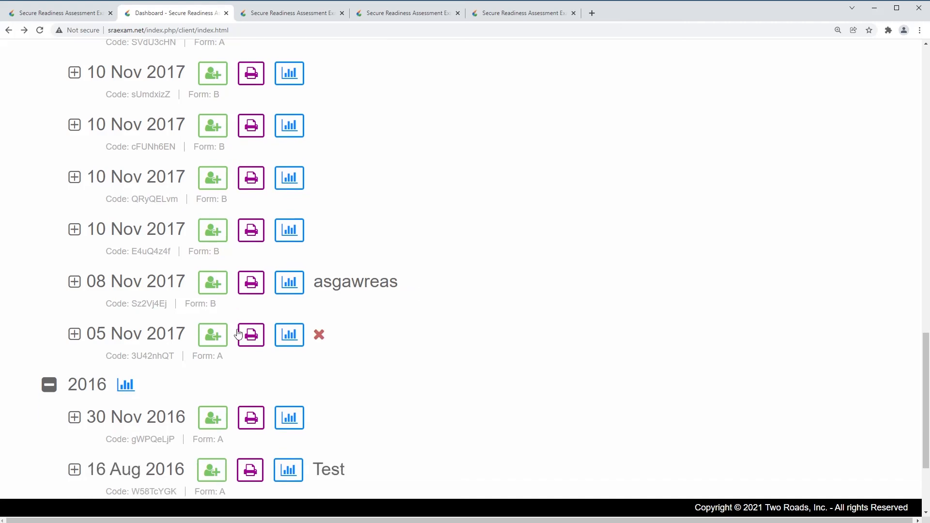
{"action": "scroll", "coordinate": [238, 333], "scroll_direction": "up", "scroll_amount": 20}
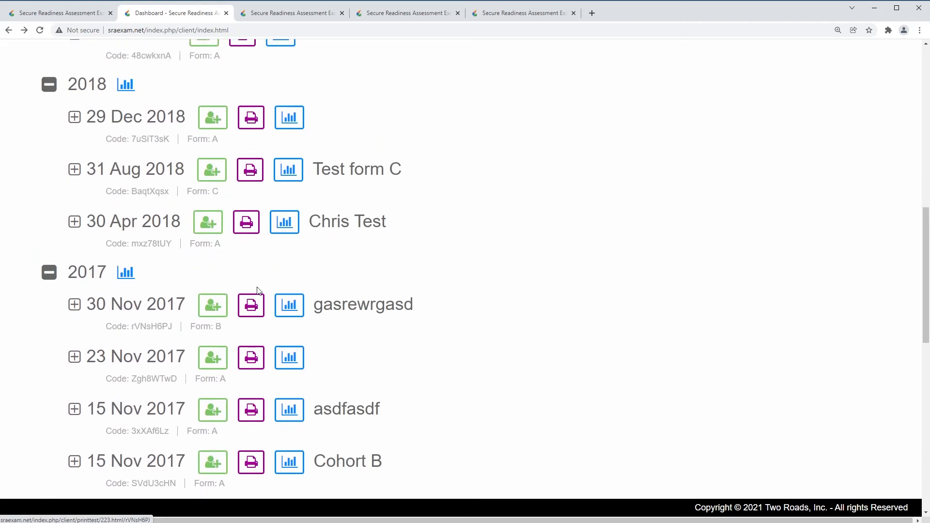
{"action": "scroll", "coordinate": [261, 284], "scroll_direction": "up", "scroll_amount": 4}
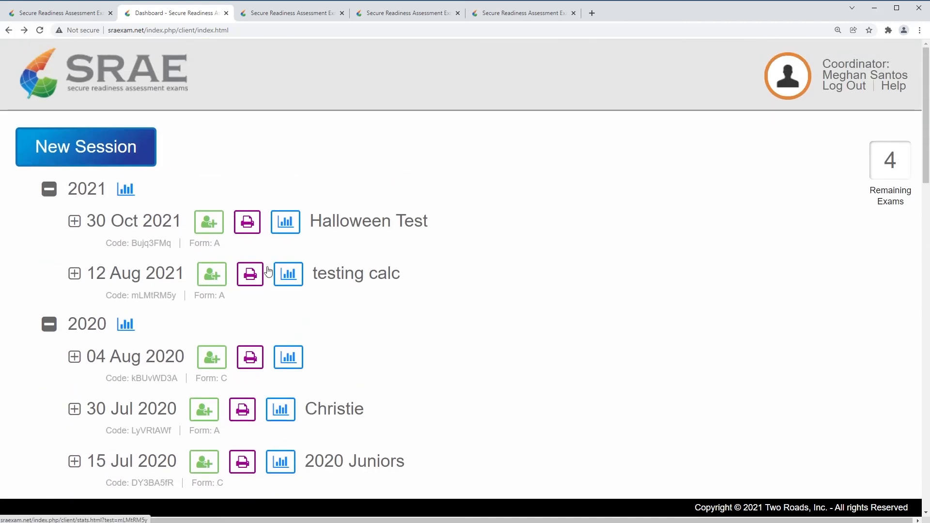